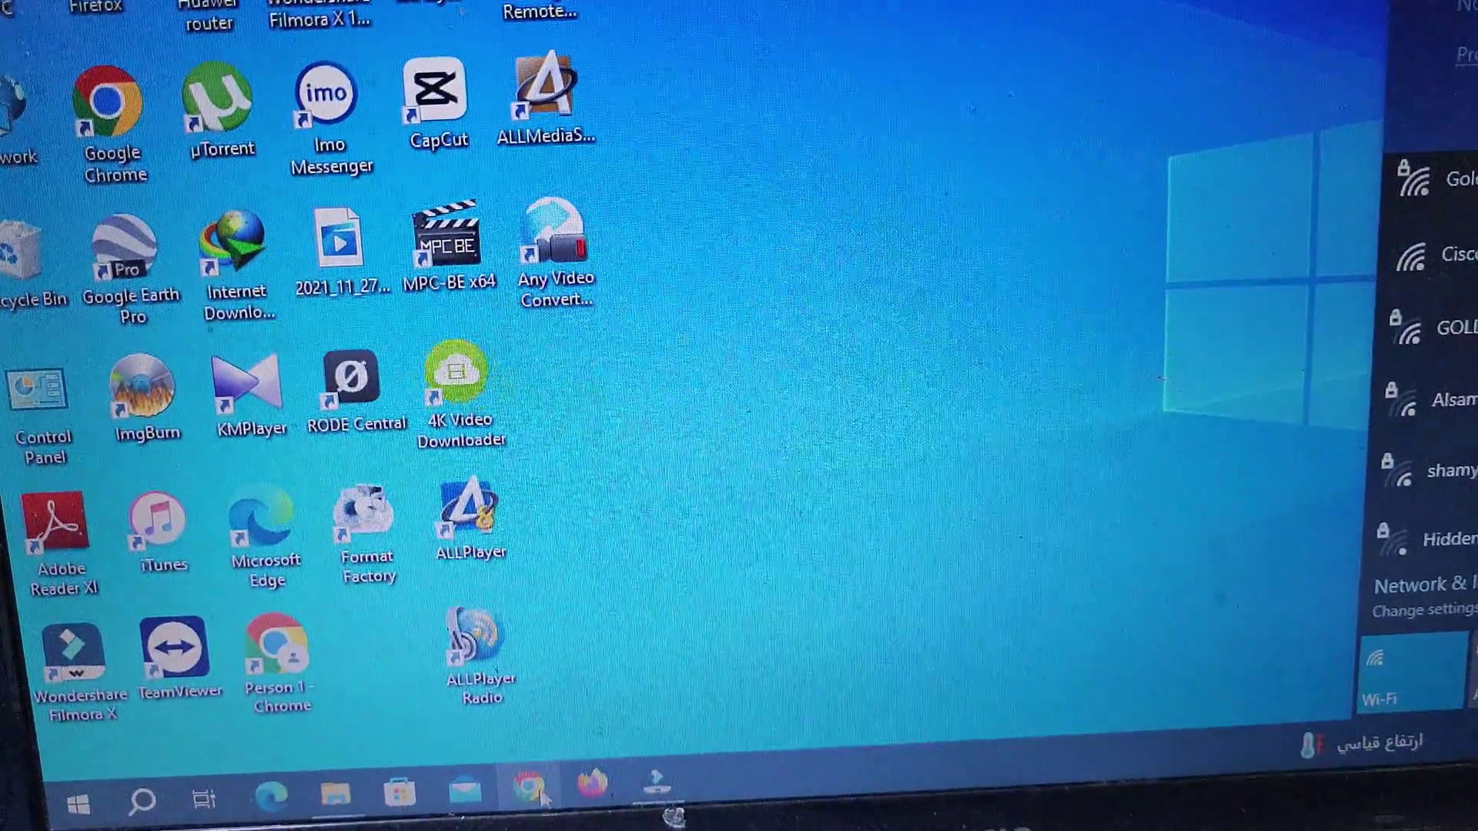
Launch the web browser from the taskbar.
{"action": "left_click", "coordinate": [716, 676]}
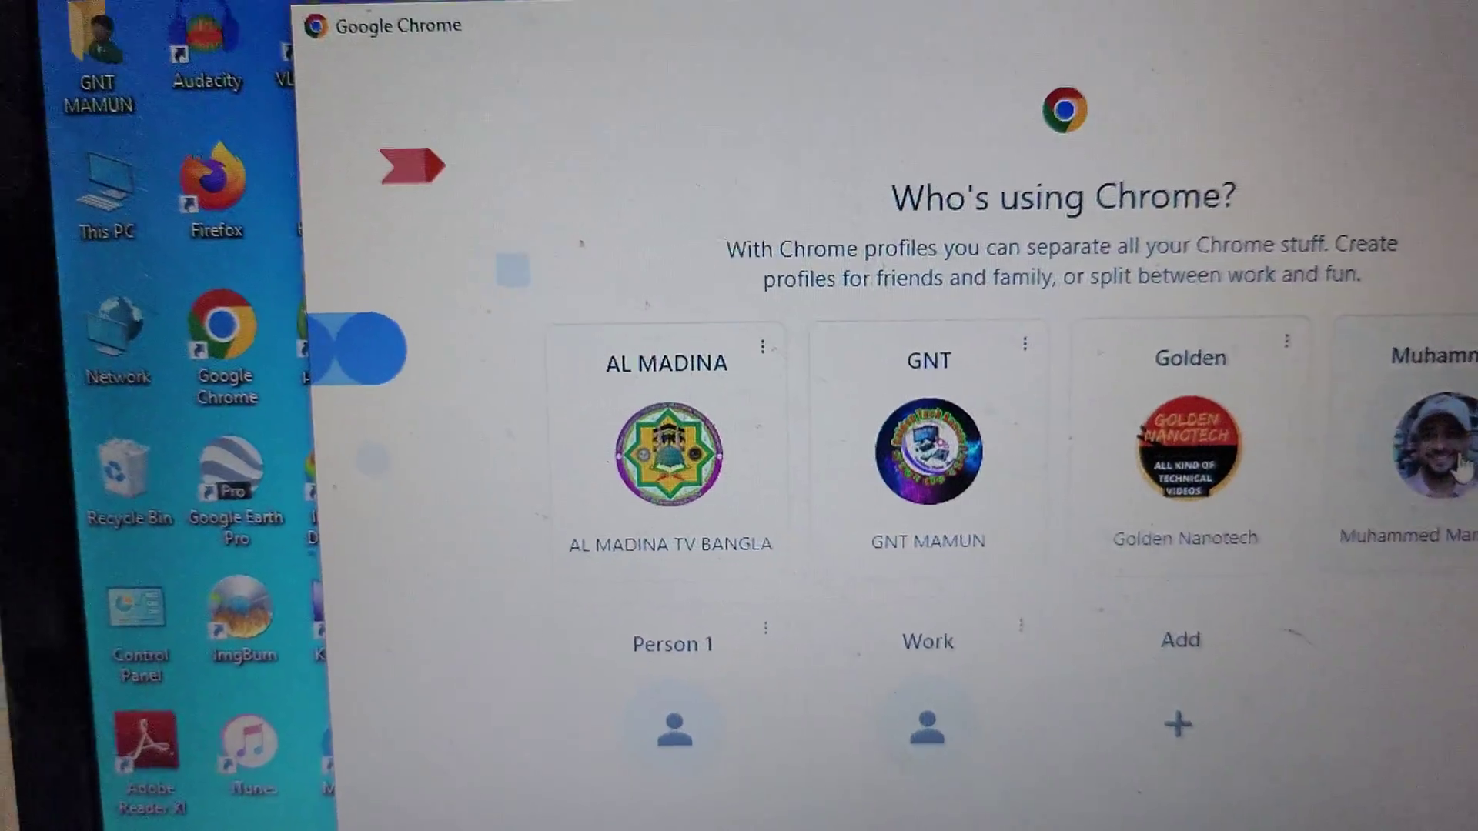
Open Chrome with a profile, then view STC_WiFi_A0BD connection details showing gateway 192.168.1.1.
{"action": "left_click", "coordinate": [1024, 266]}
{"action": "left_click", "coordinate": [1099, 111]}
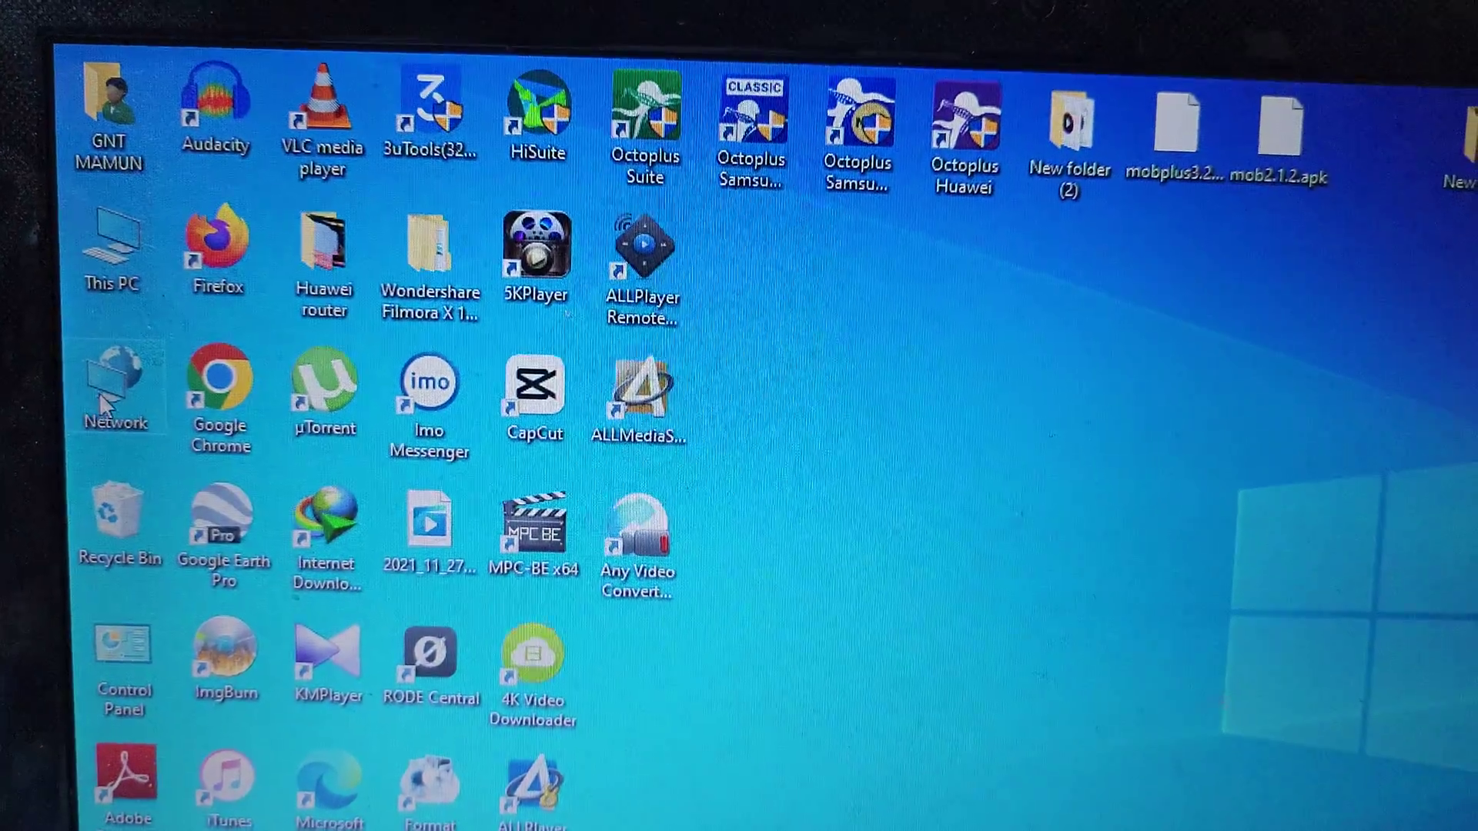
{"action": "right_click", "coordinate": [80, 372]}
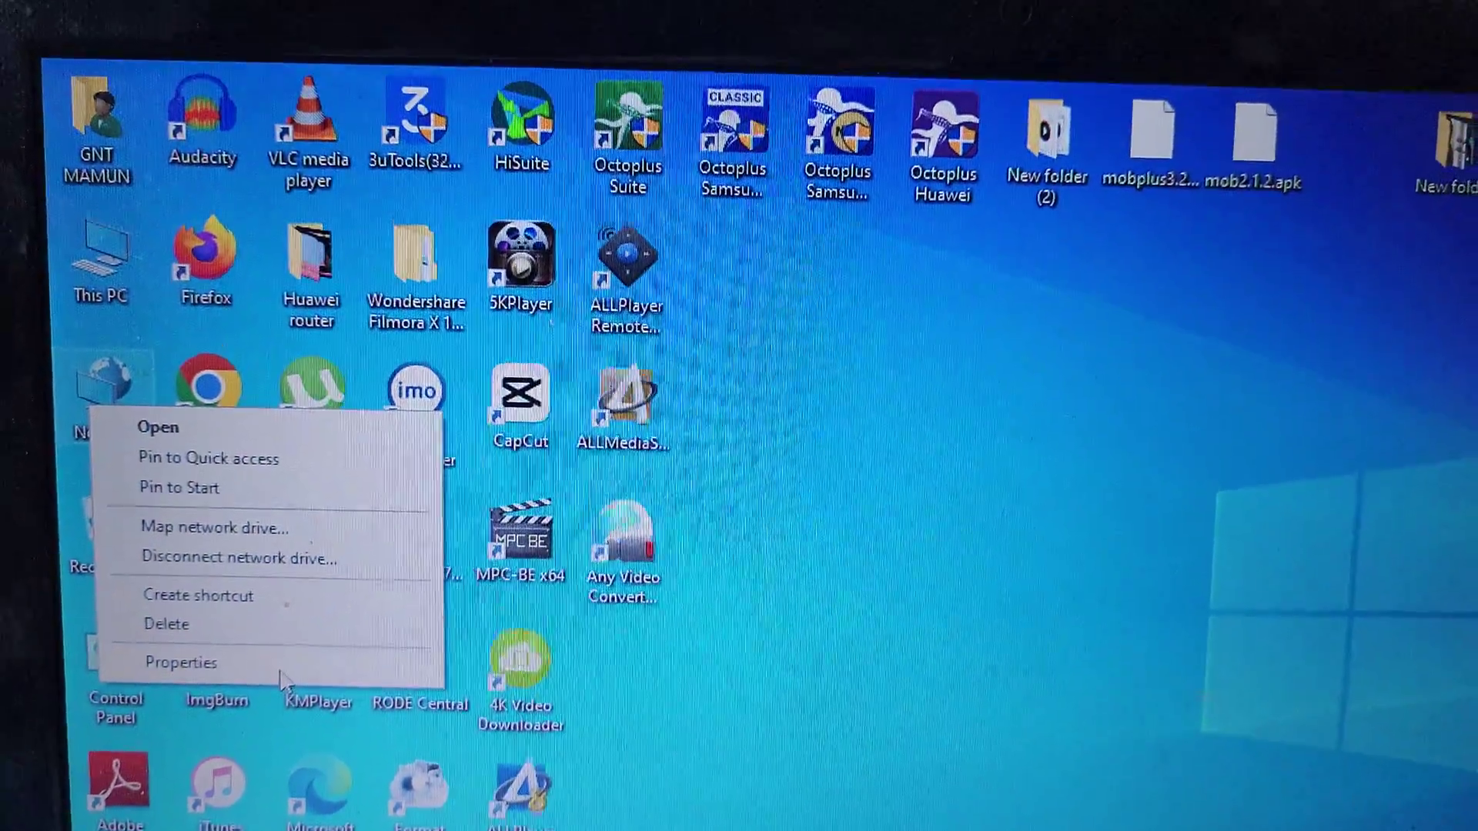
{"action": "left_click", "coordinate": [169, 631]}
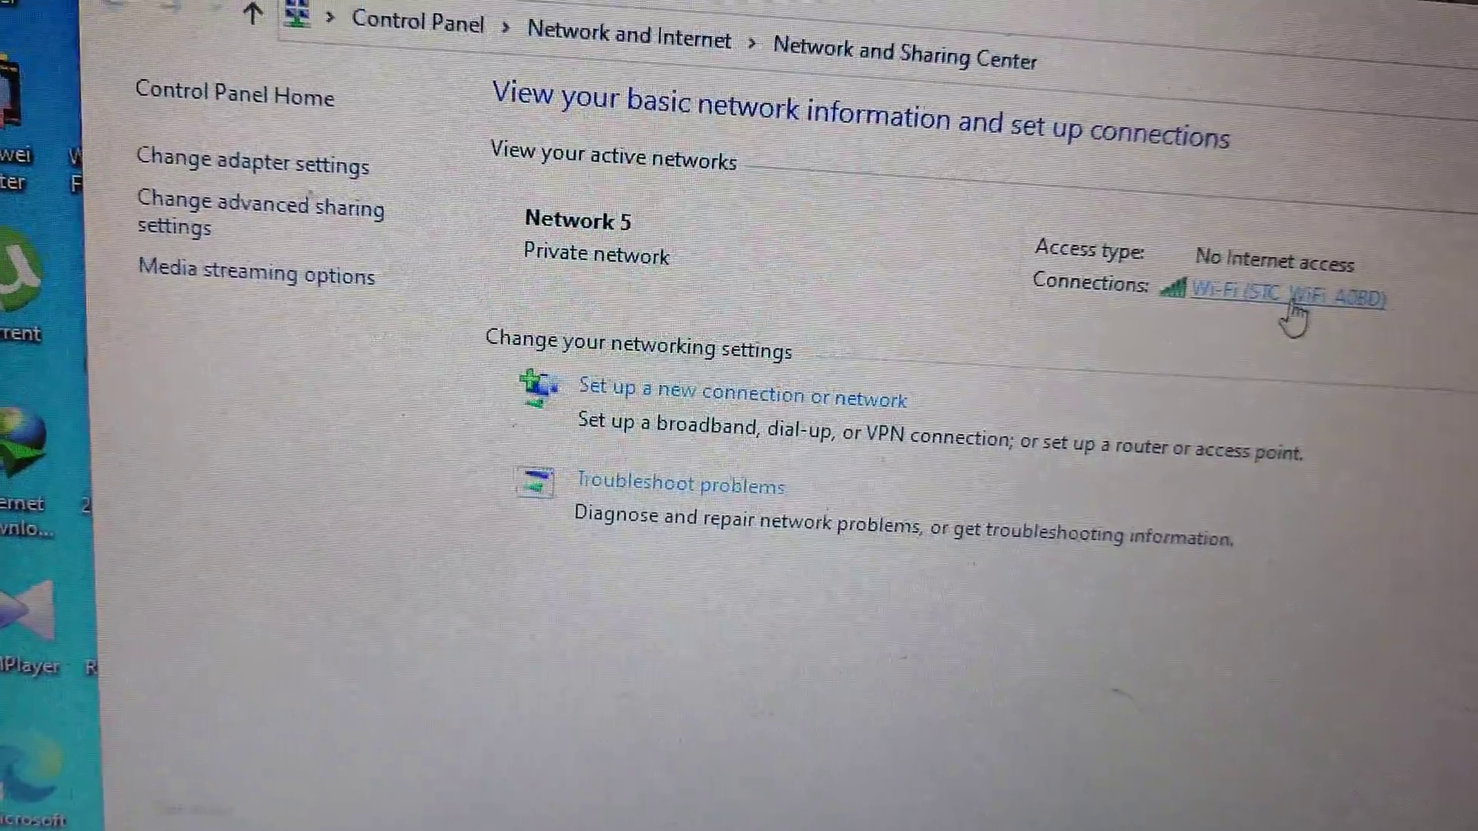
{"action": "left_click", "coordinate": [1311, 296]}
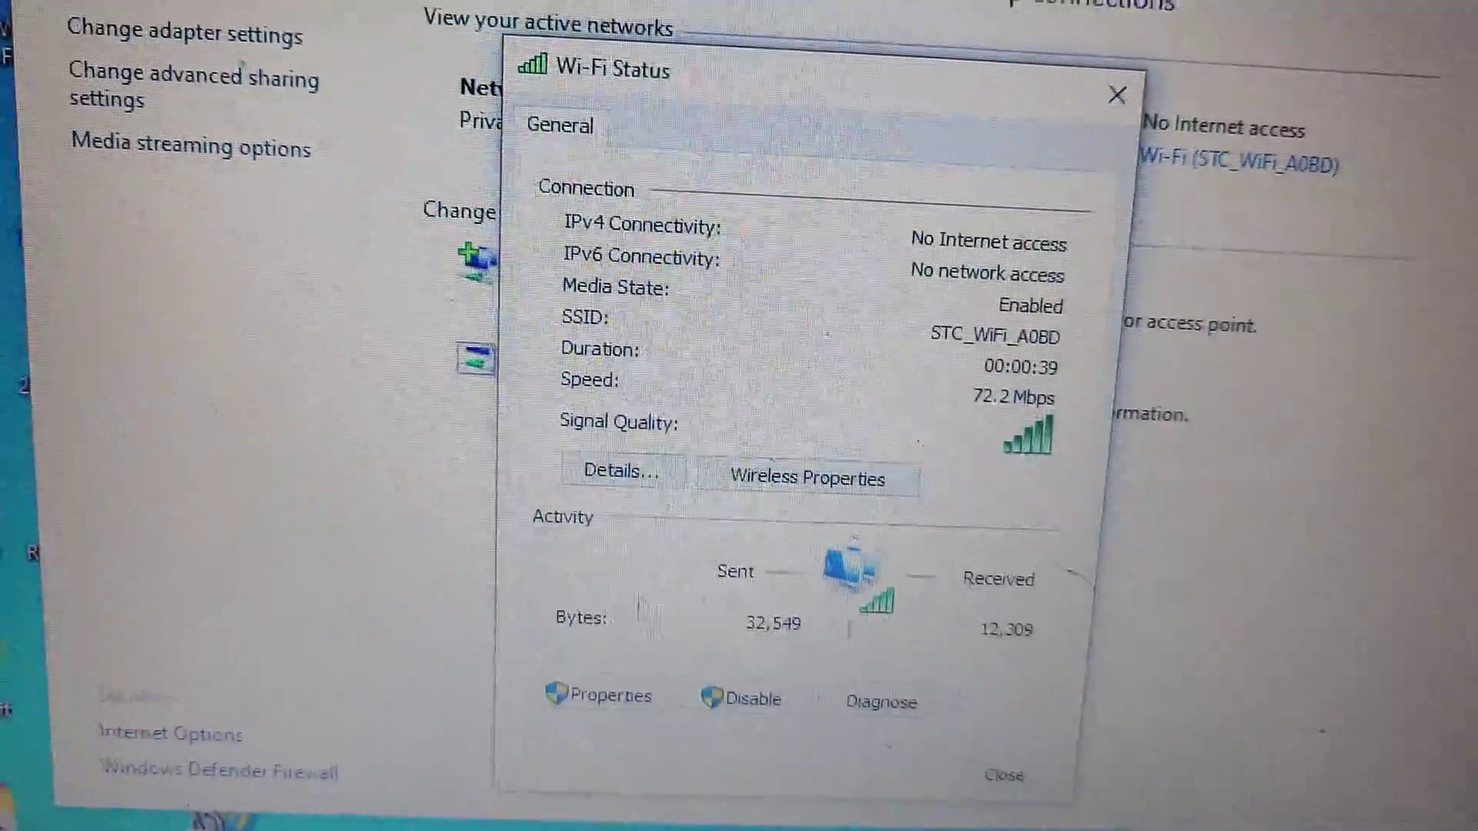
{"action": "left_click", "coordinate": [663, 515]}
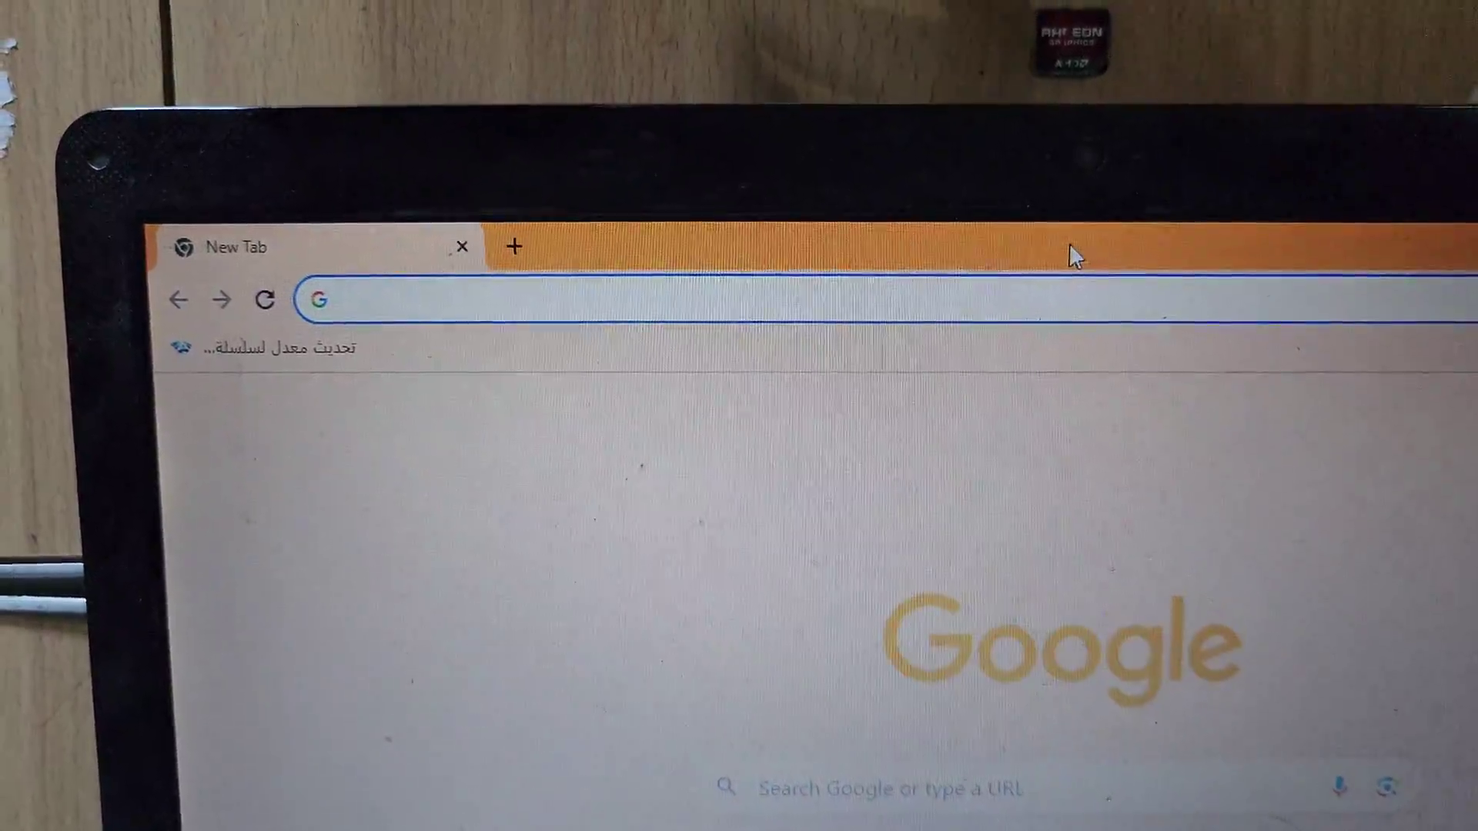
{"action": "type", "text": "1"}
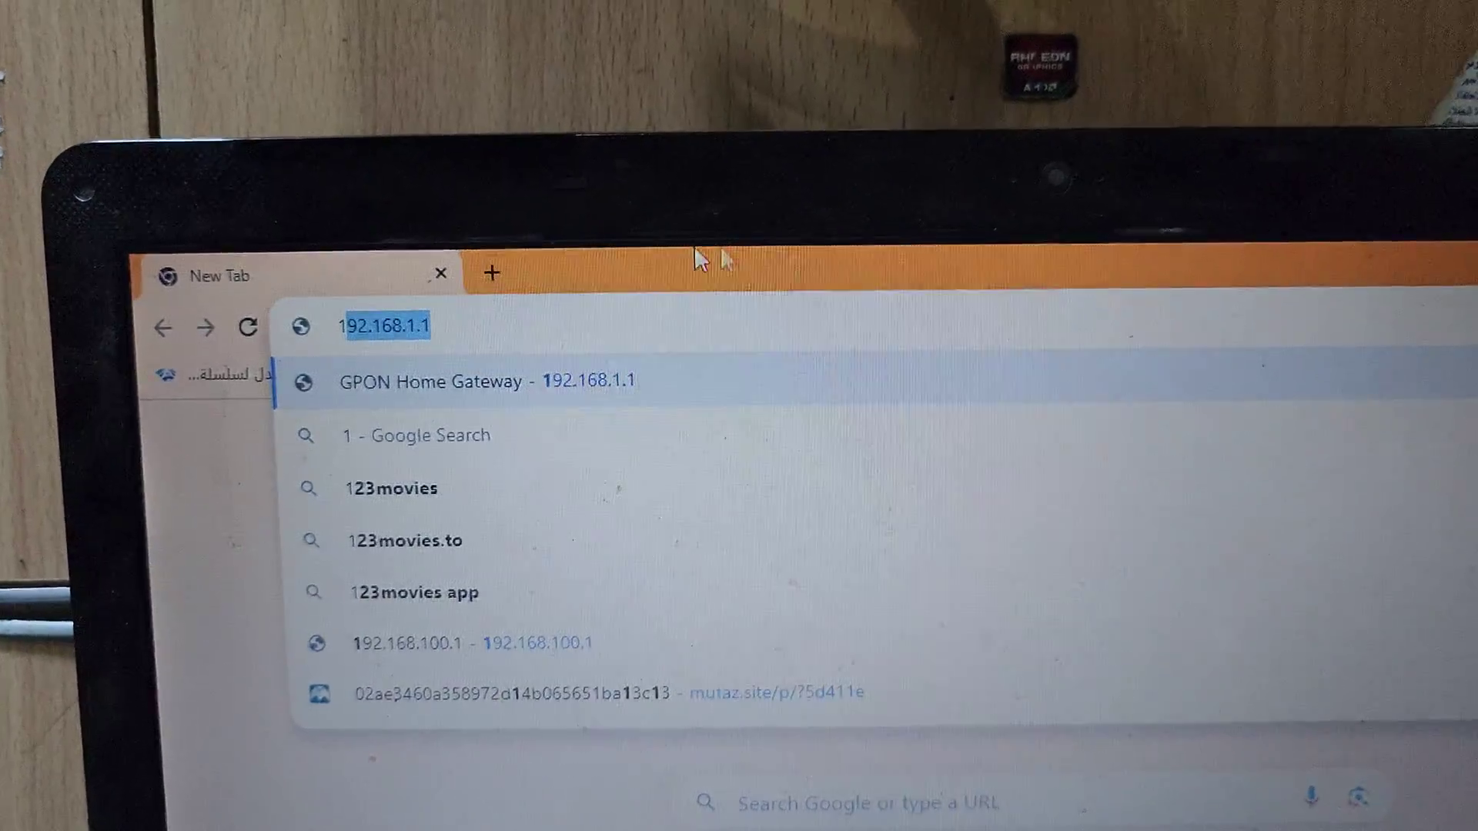
{"action": "type", "text": "92.168.1.1"}
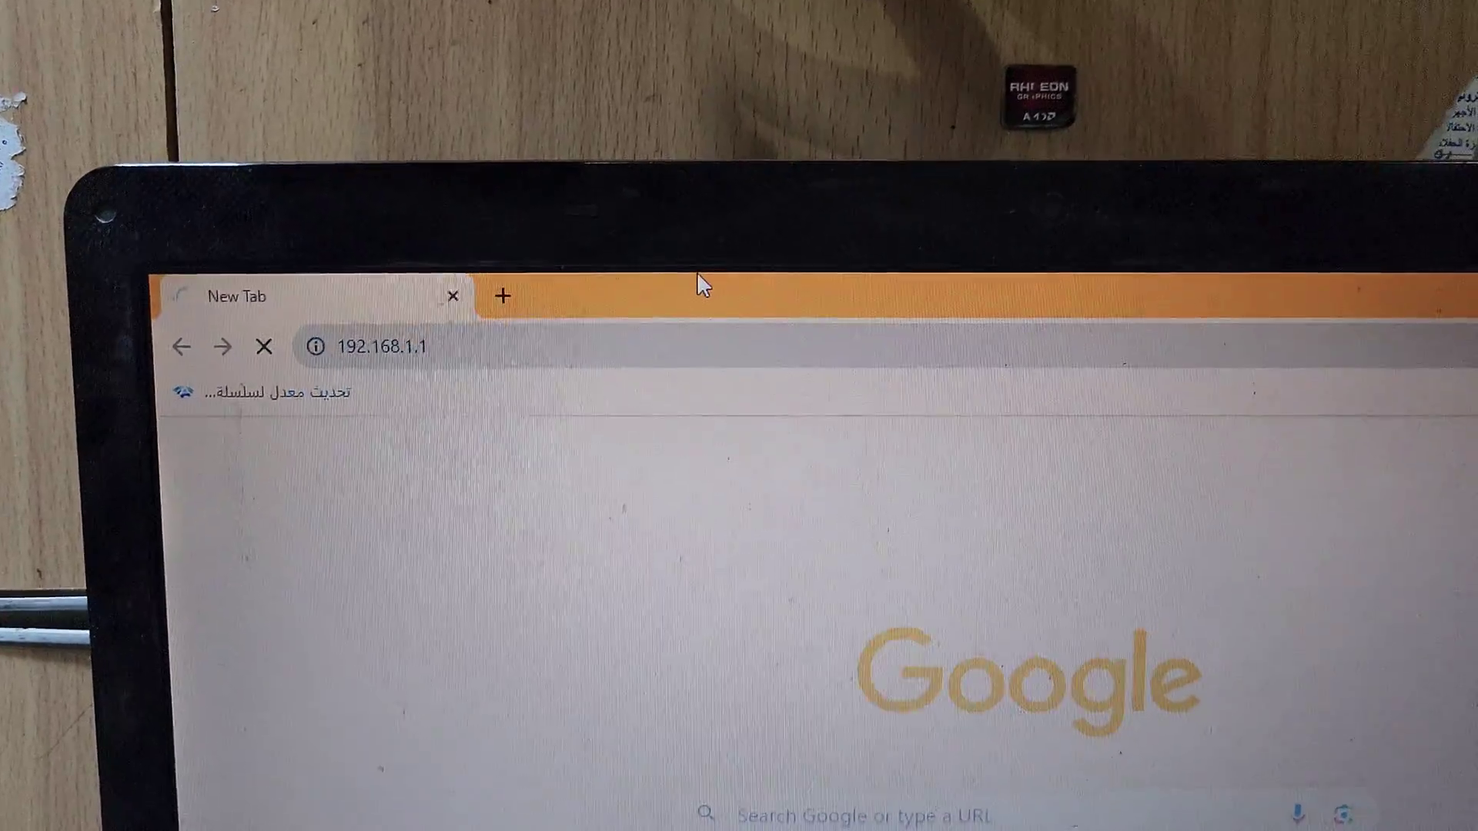
Reload 192.168.1.1 in Chrome until the GPON Home Gateway login page appears.
{"action": "left_click", "coordinate": [554, 257]}
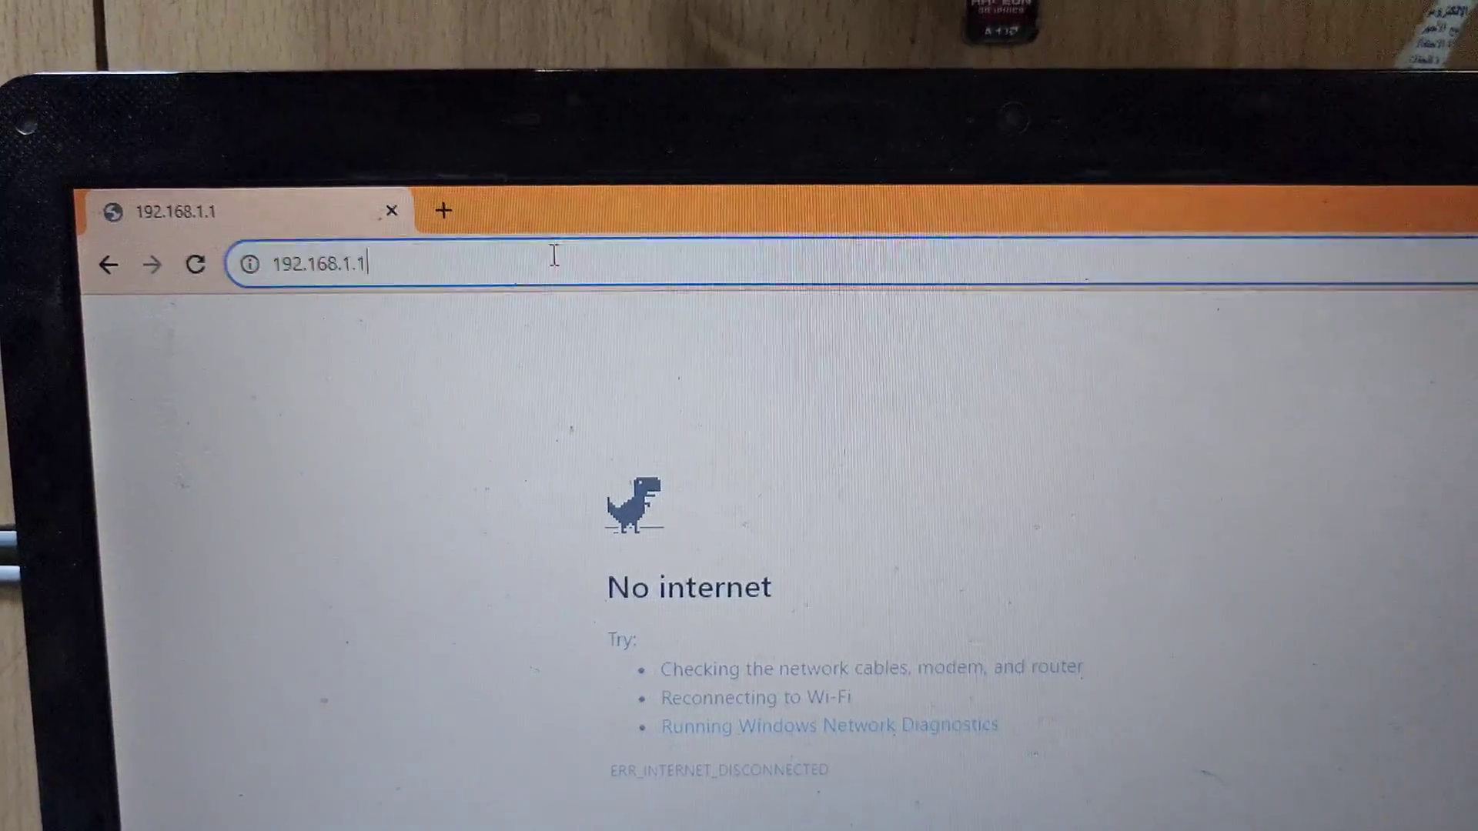
{"action": "key", "text": "Return"}
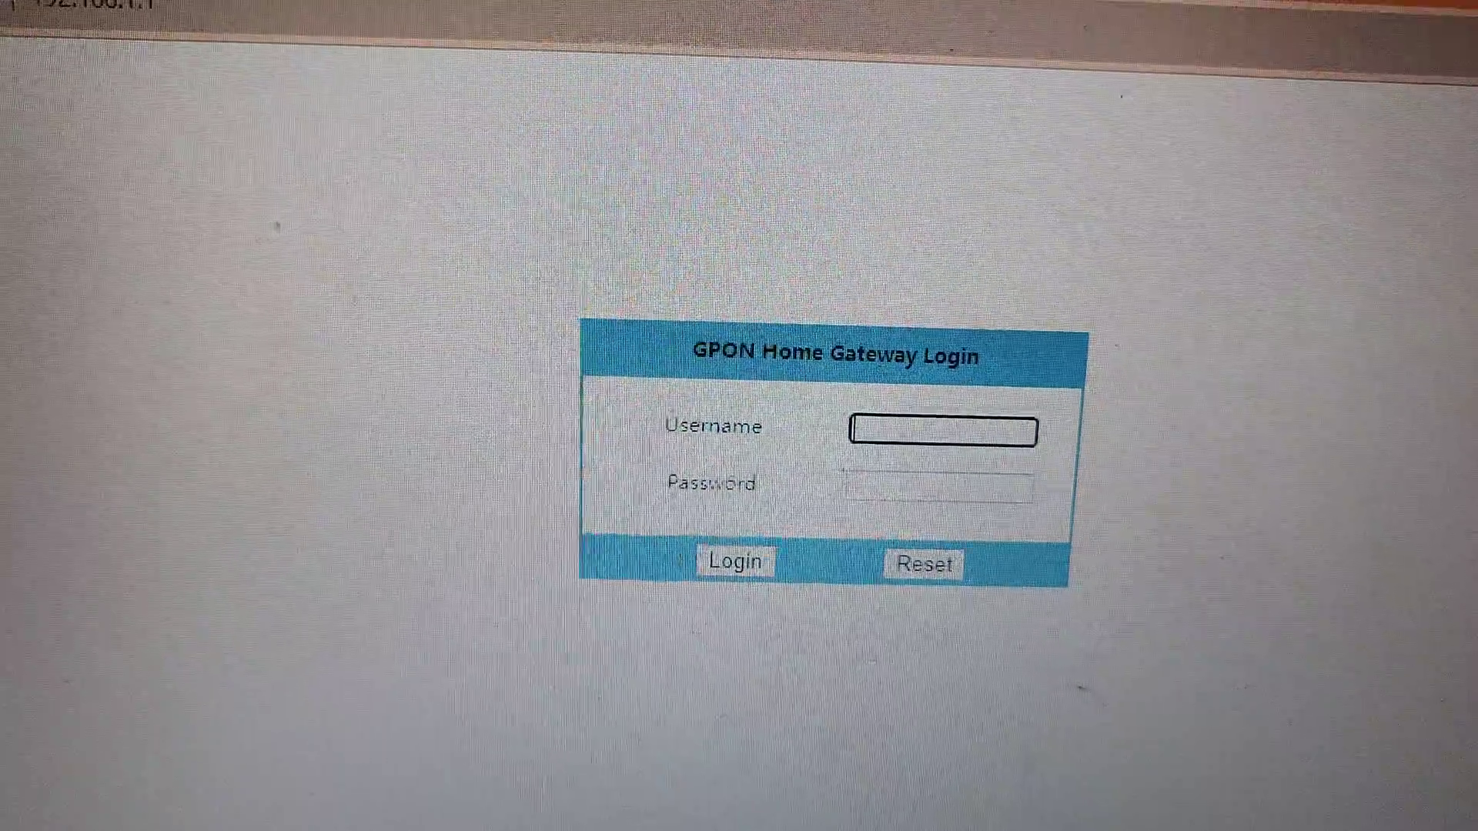
{"action": "type", "text": "admin"}
Sign in to the gateway with the admin username and password.
{"action": "key", "text": "Tab"}
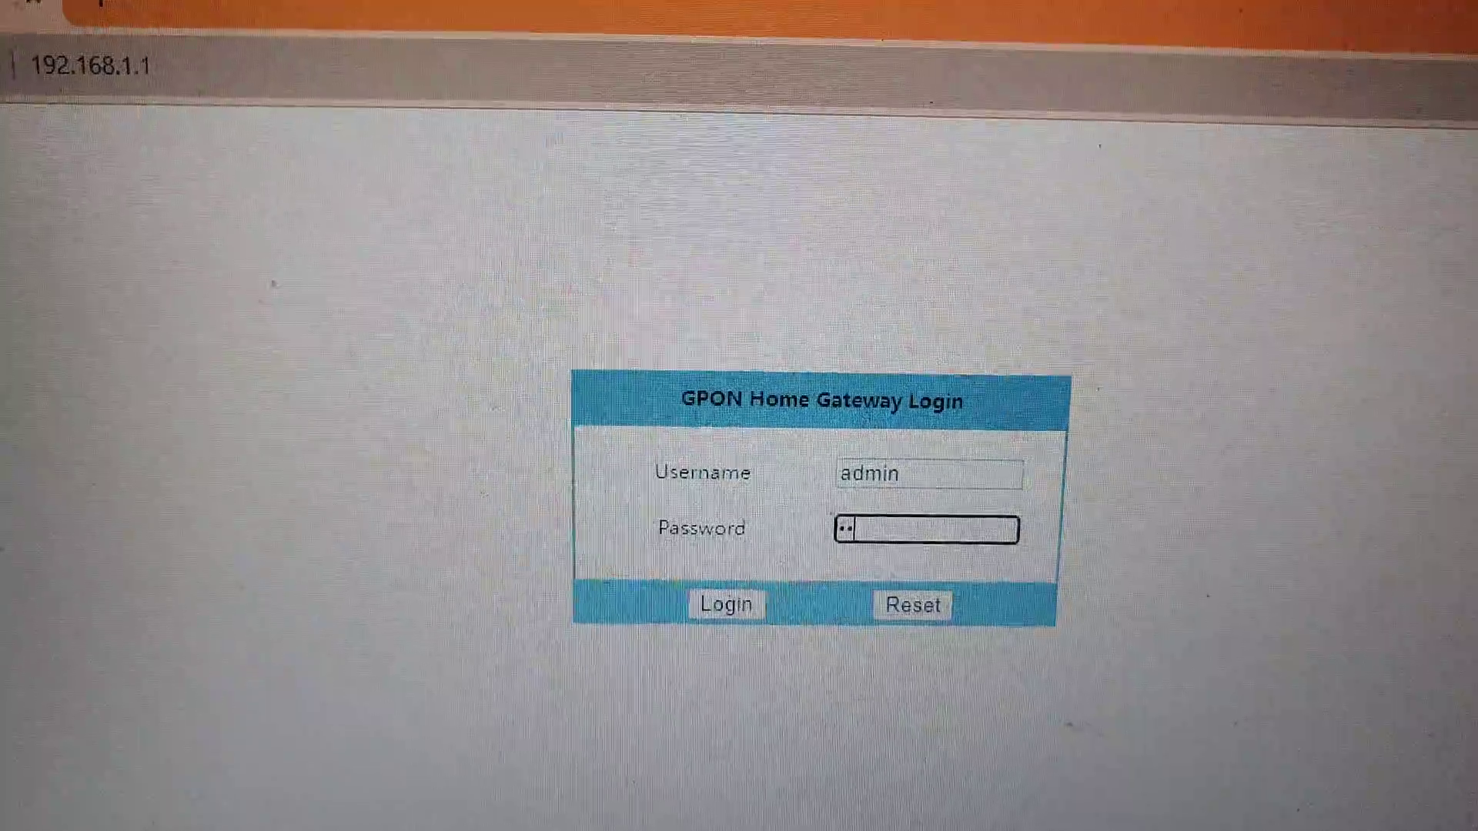
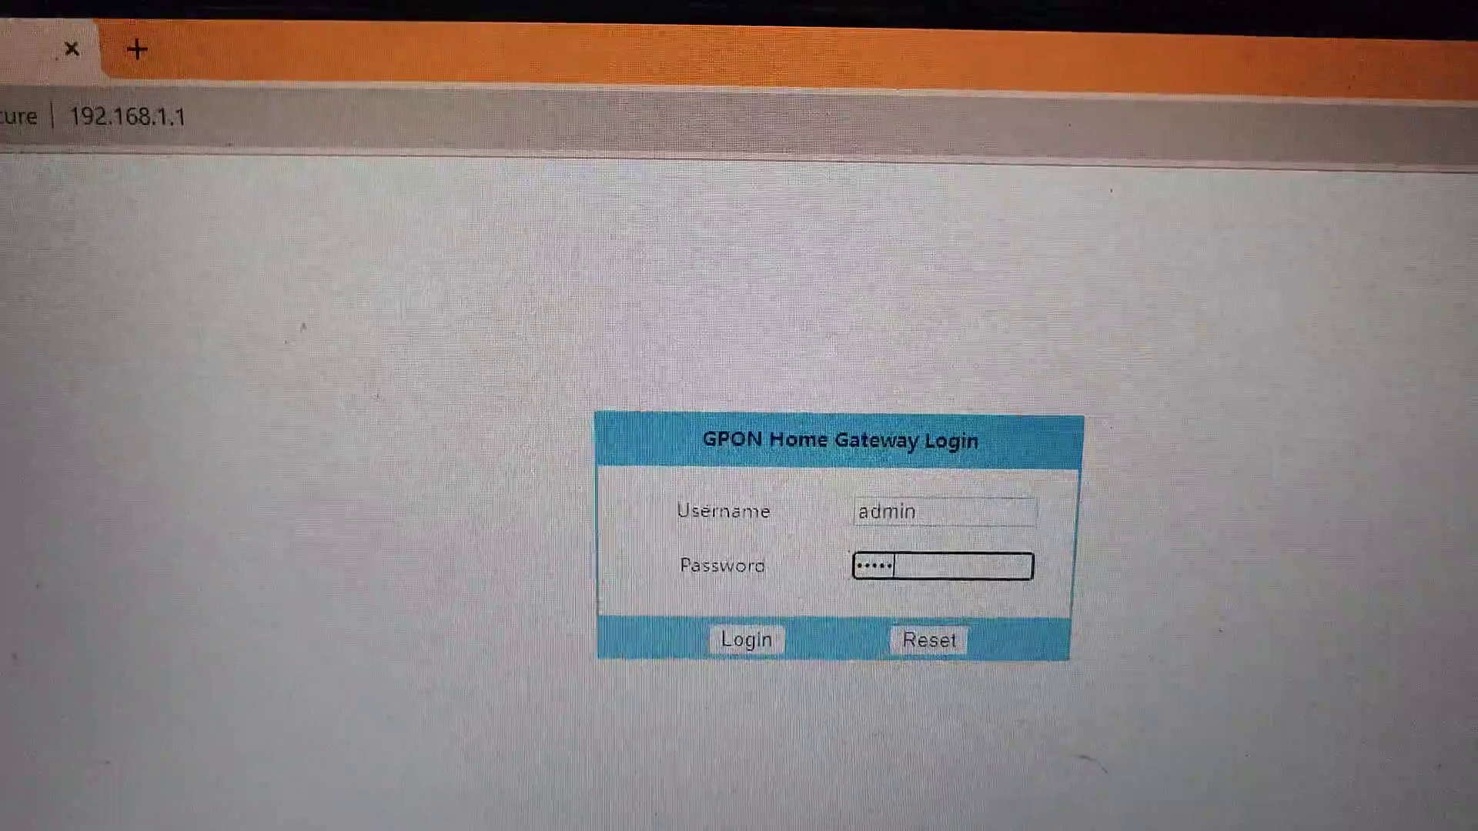
{"action": "key", "text": "Return"}
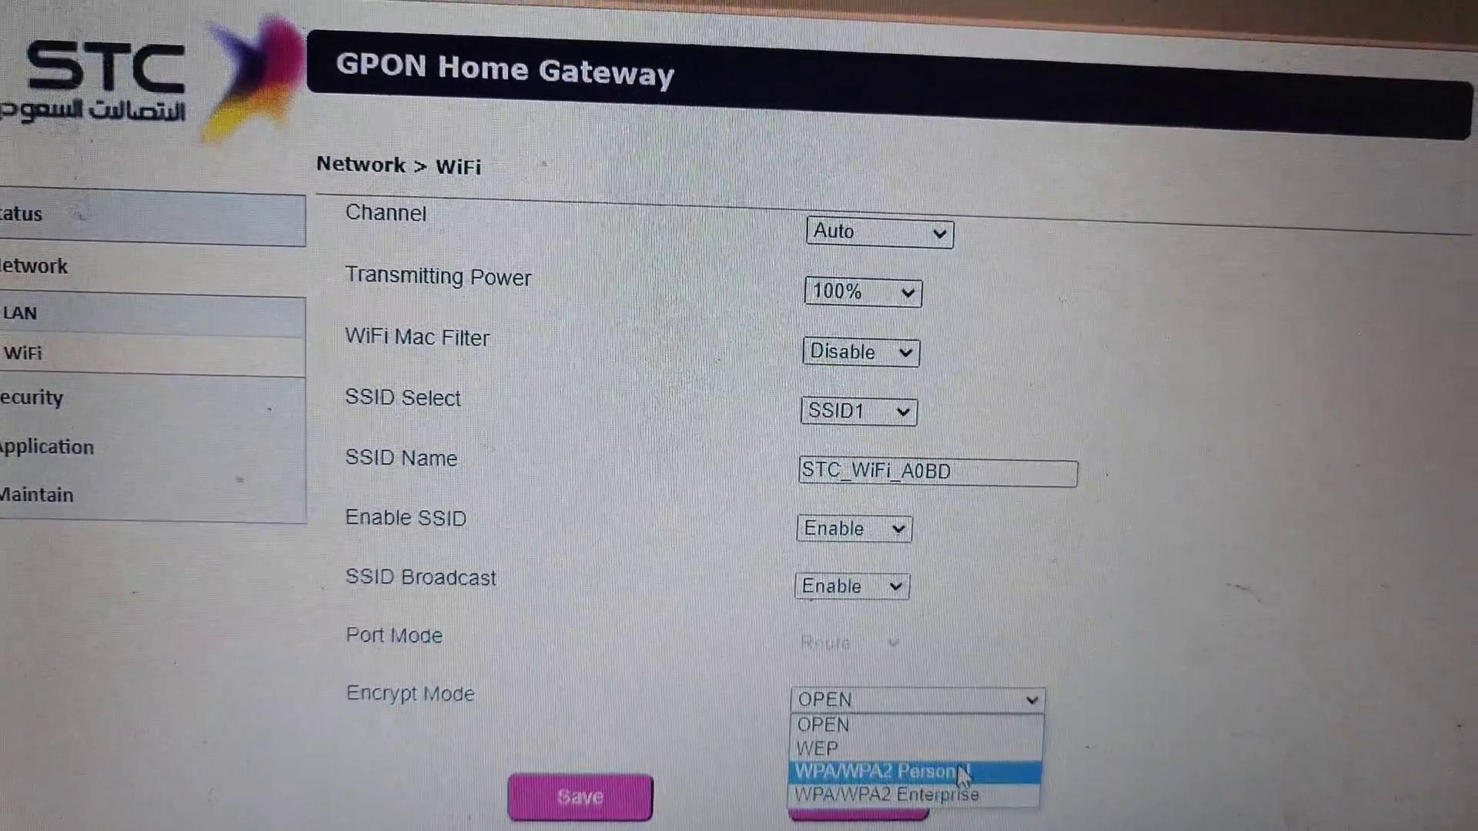
{"action": "left_click", "coordinate": [959, 779]}
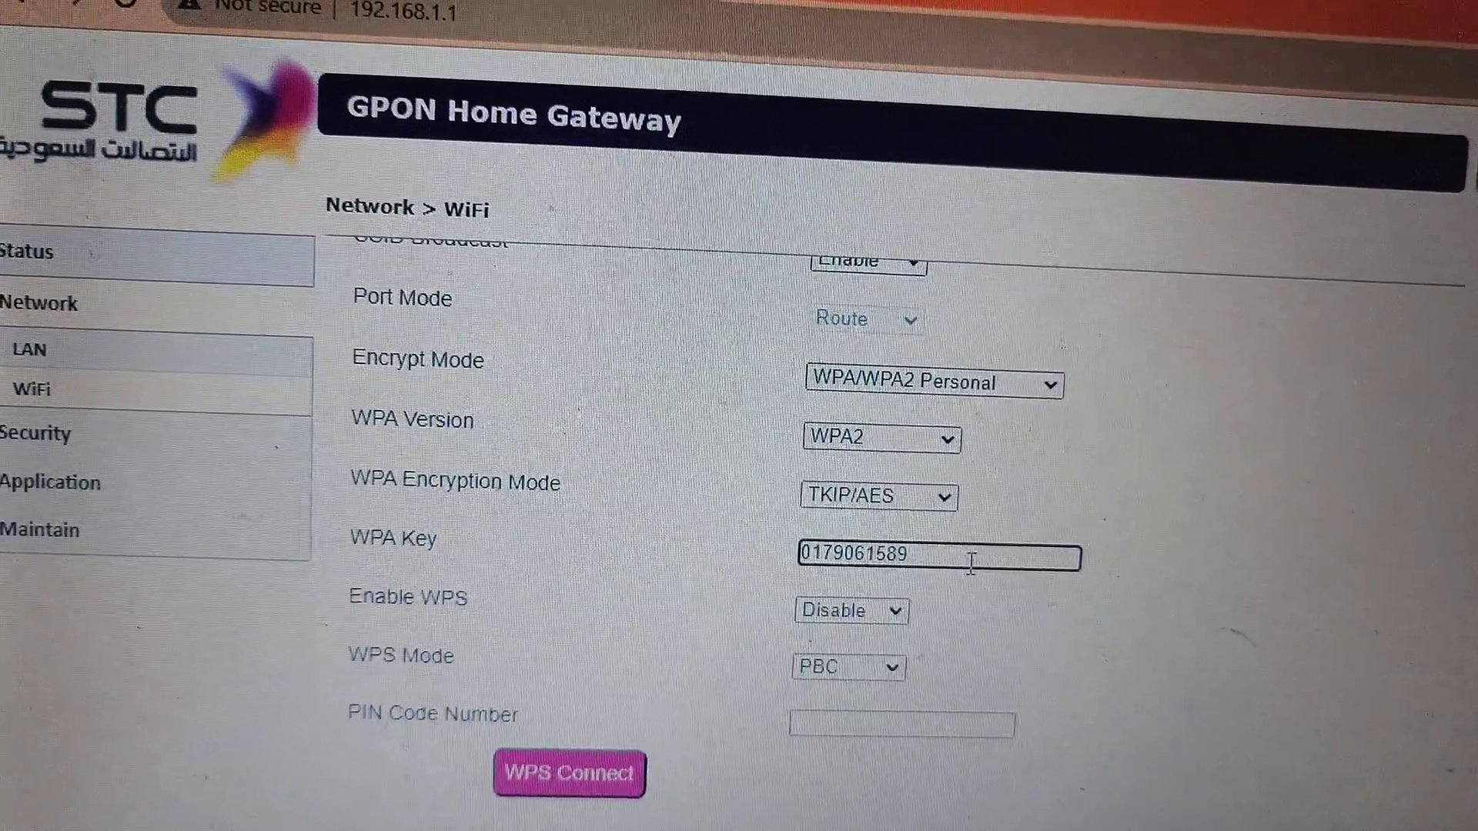
{"action": "key", "text": "ctrl+a"}
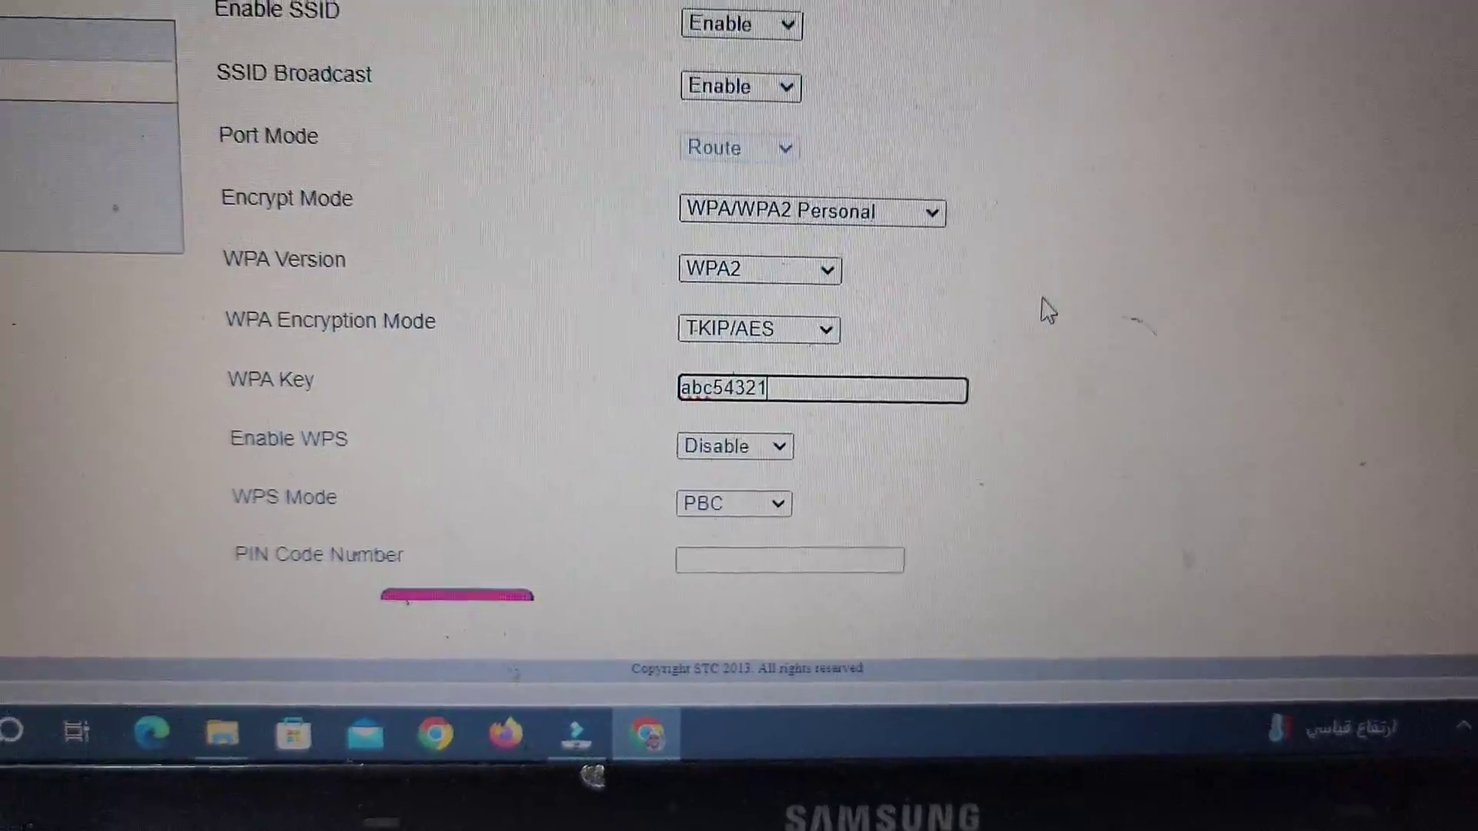
{"action": "scroll", "coordinate": [667, 521], "scroll_direction": "down", "scroll_amount": 2}
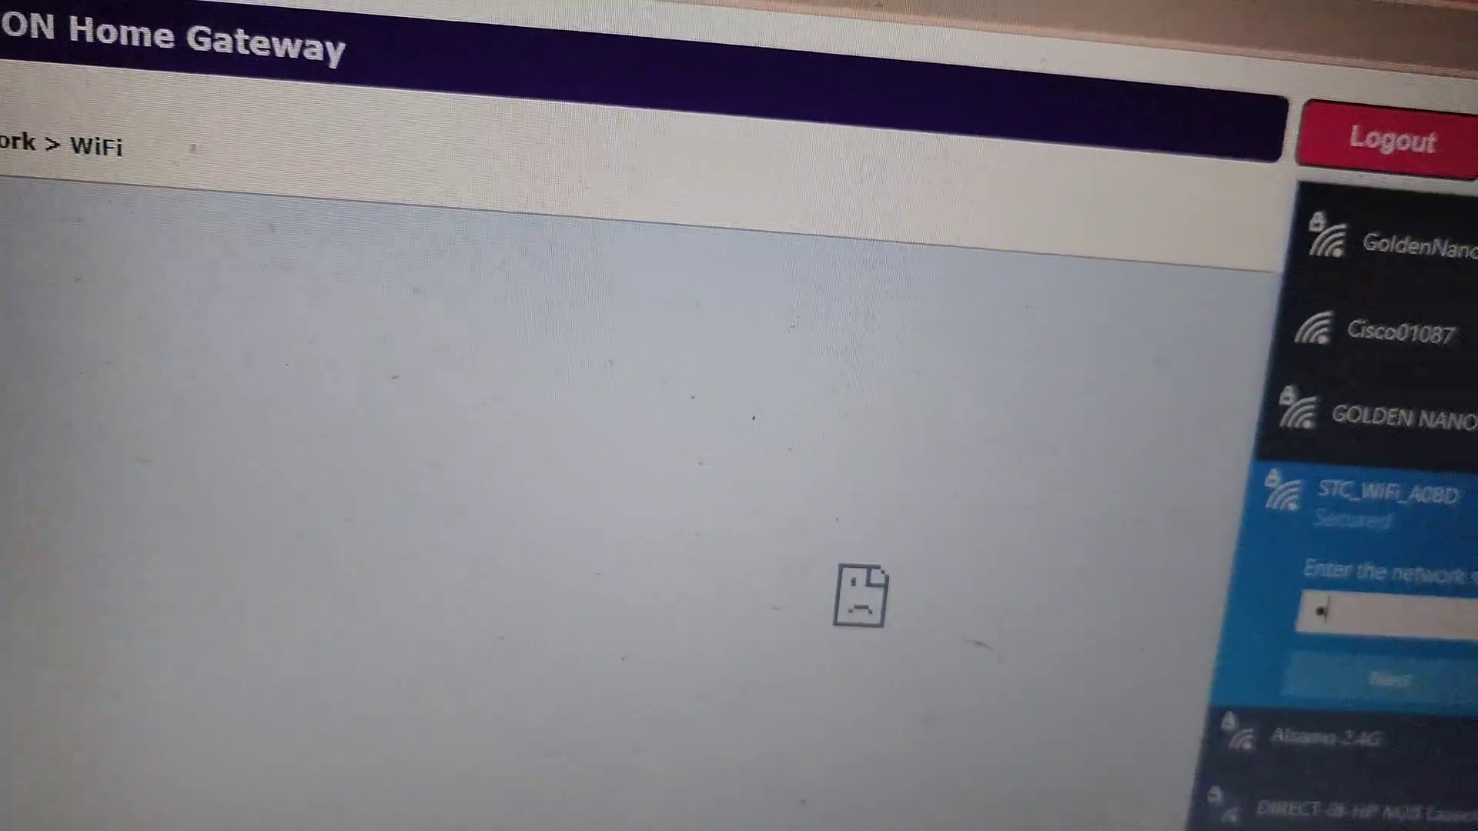
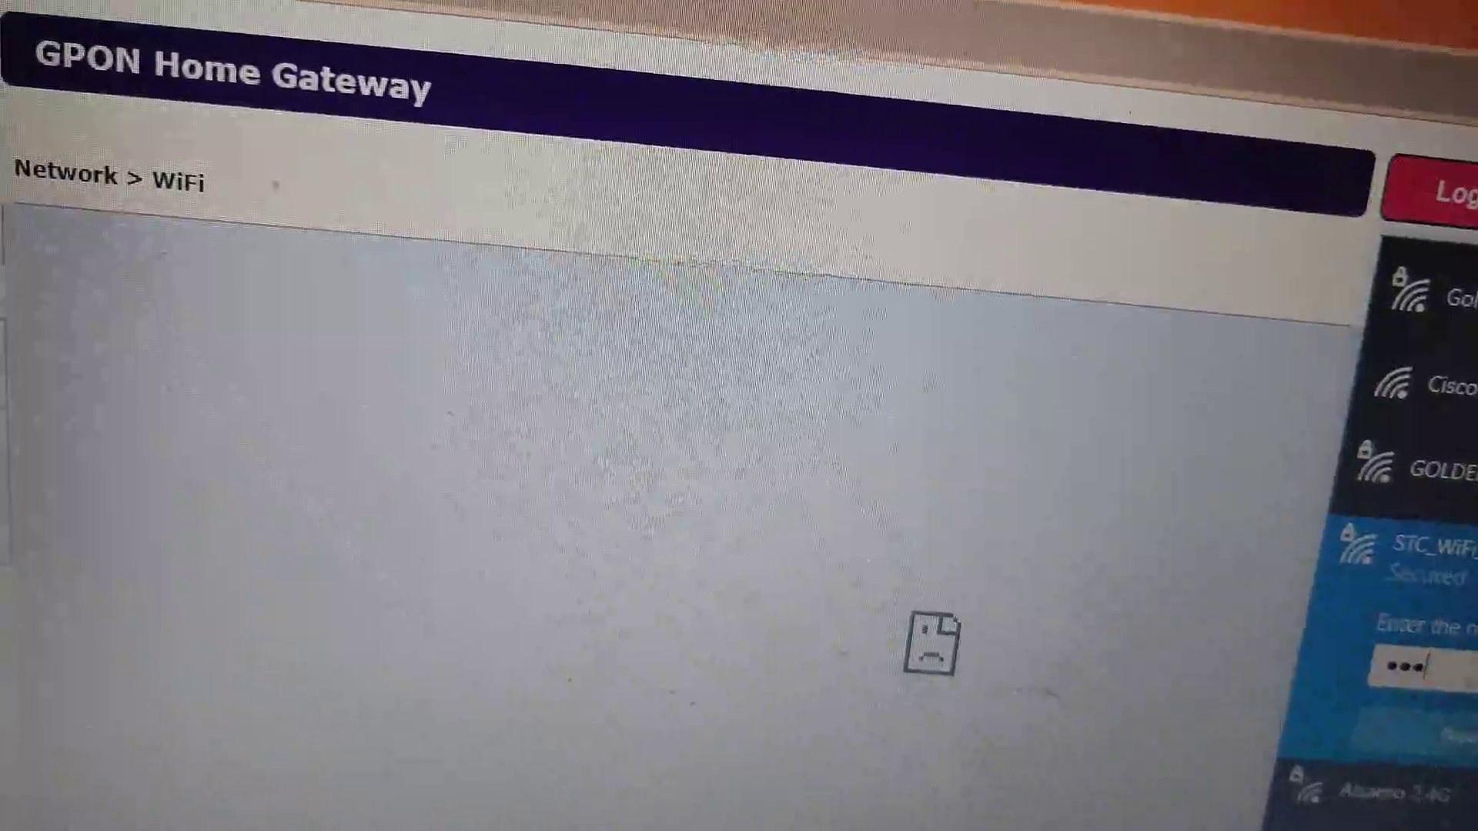
Submit the new security key to rejoin STC_WiFi_A0BD.
{"action": "key", "text": "Return"}
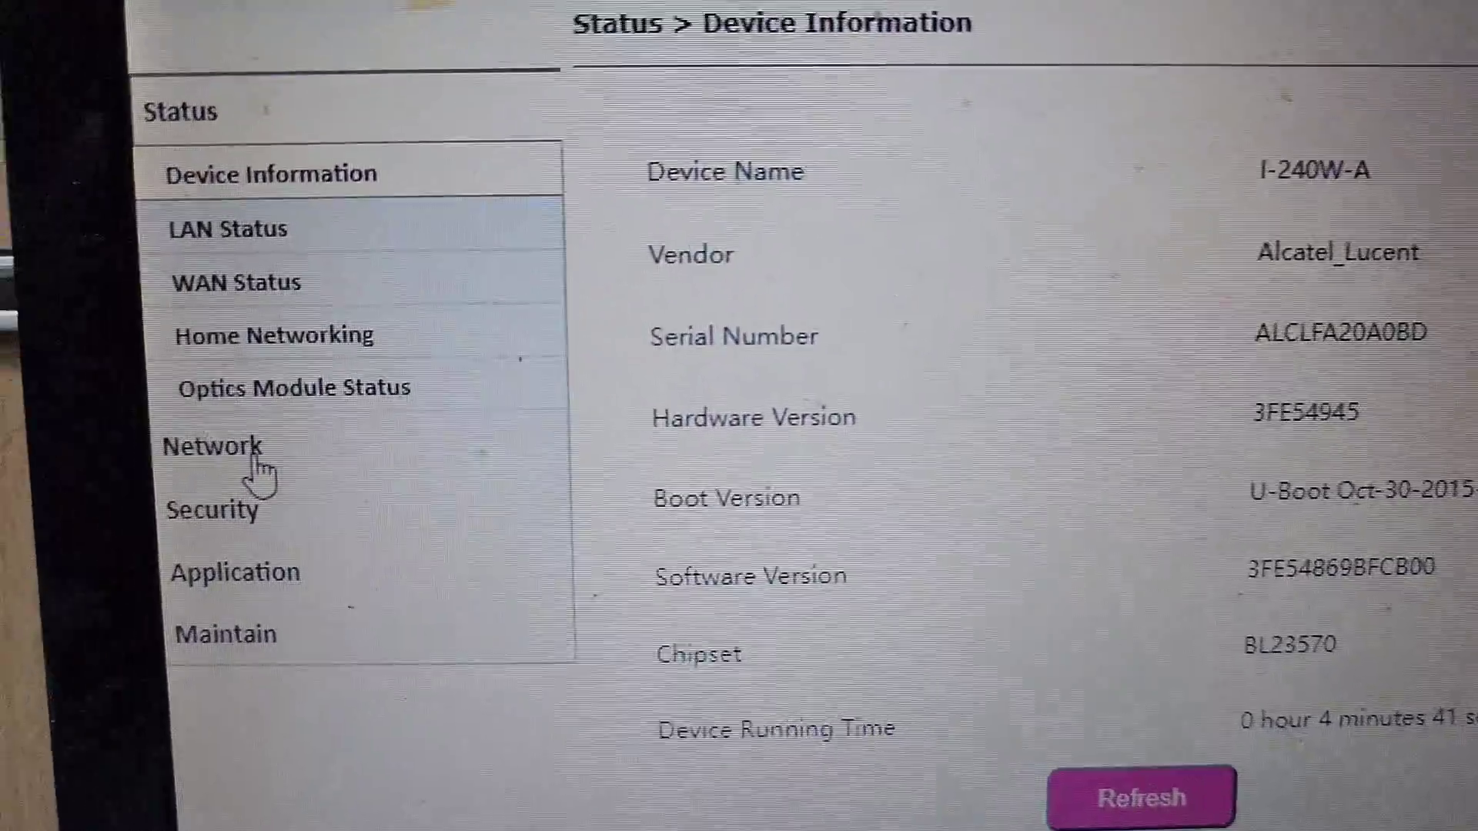
On the LAN page, uncheck DHCP Enable, edit the DHCP start address, and view Port3 modes.
{"action": "left_click", "coordinate": [257, 460]}
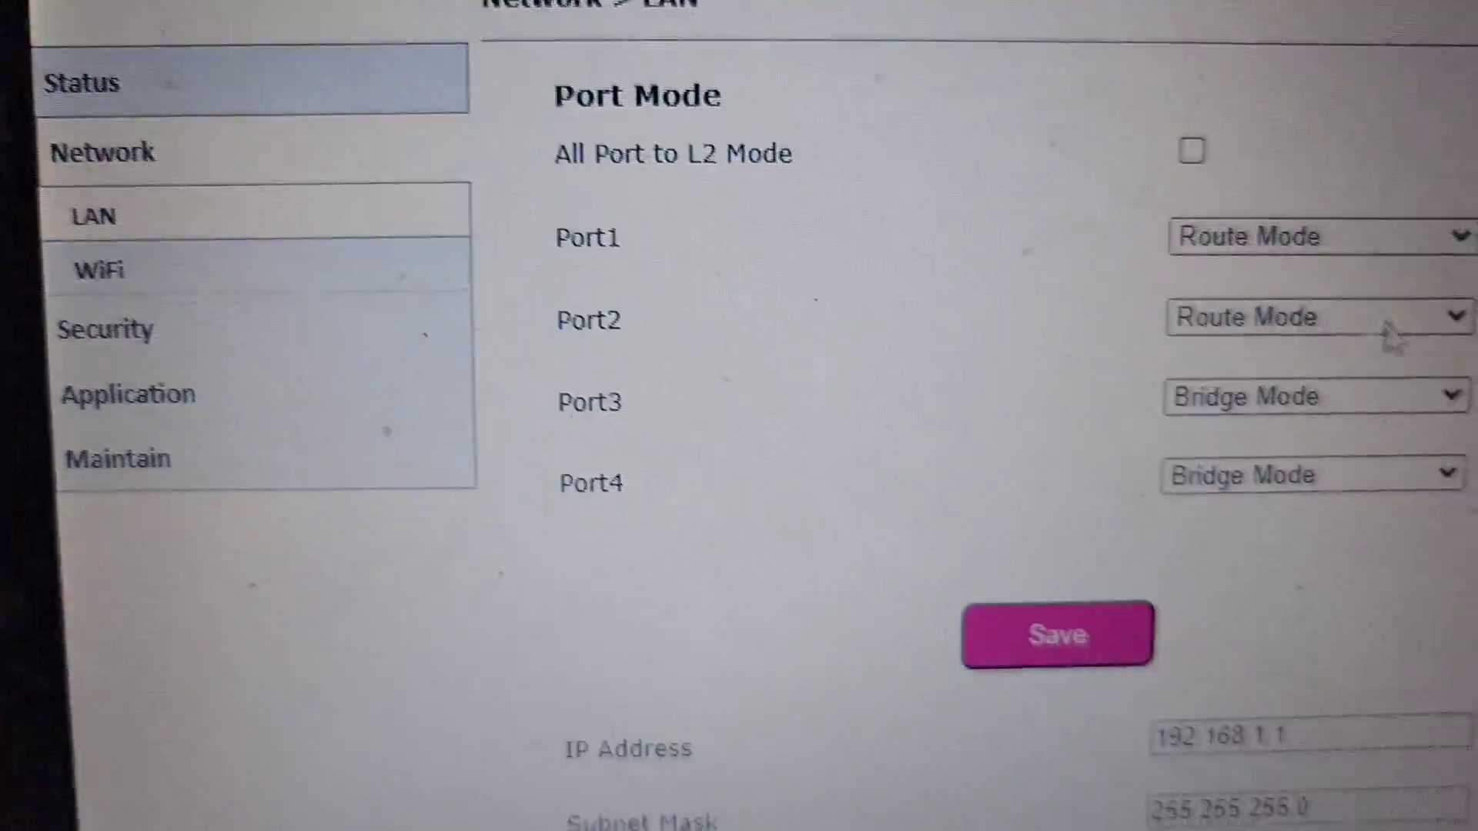
{"action": "scroll", "coordinate": [1378, 357], "scroll_direction": "down", "scroll_amount": 5}
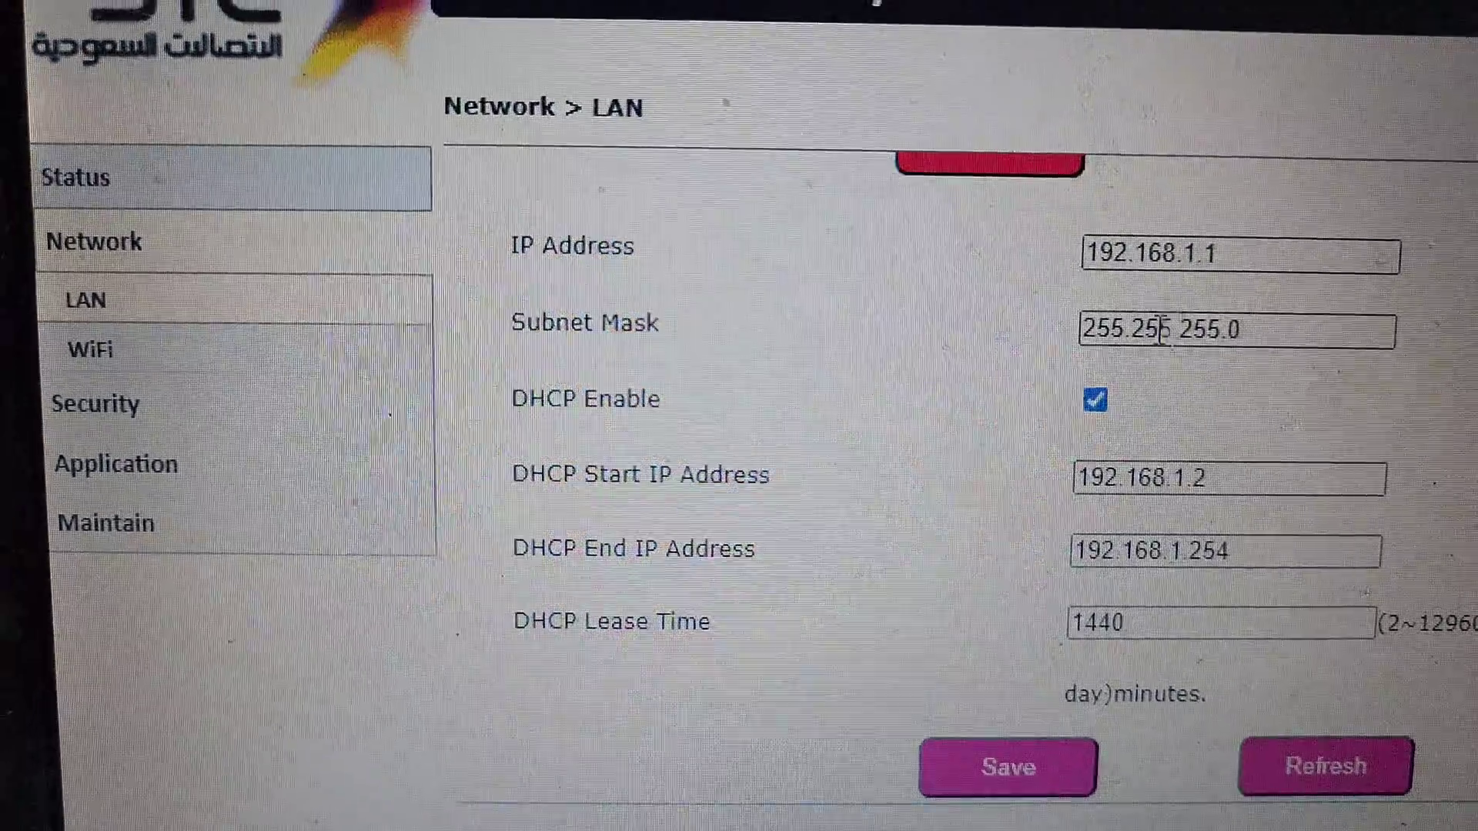
{"action": "scroll", "coordinate": [1155, 330], "scroll_direction": "up", "scroll_amount": 3}
{"action": "scroll", "coordinate": [1253, 376], "scroll_direction": "down", "scroll_amount": 3}
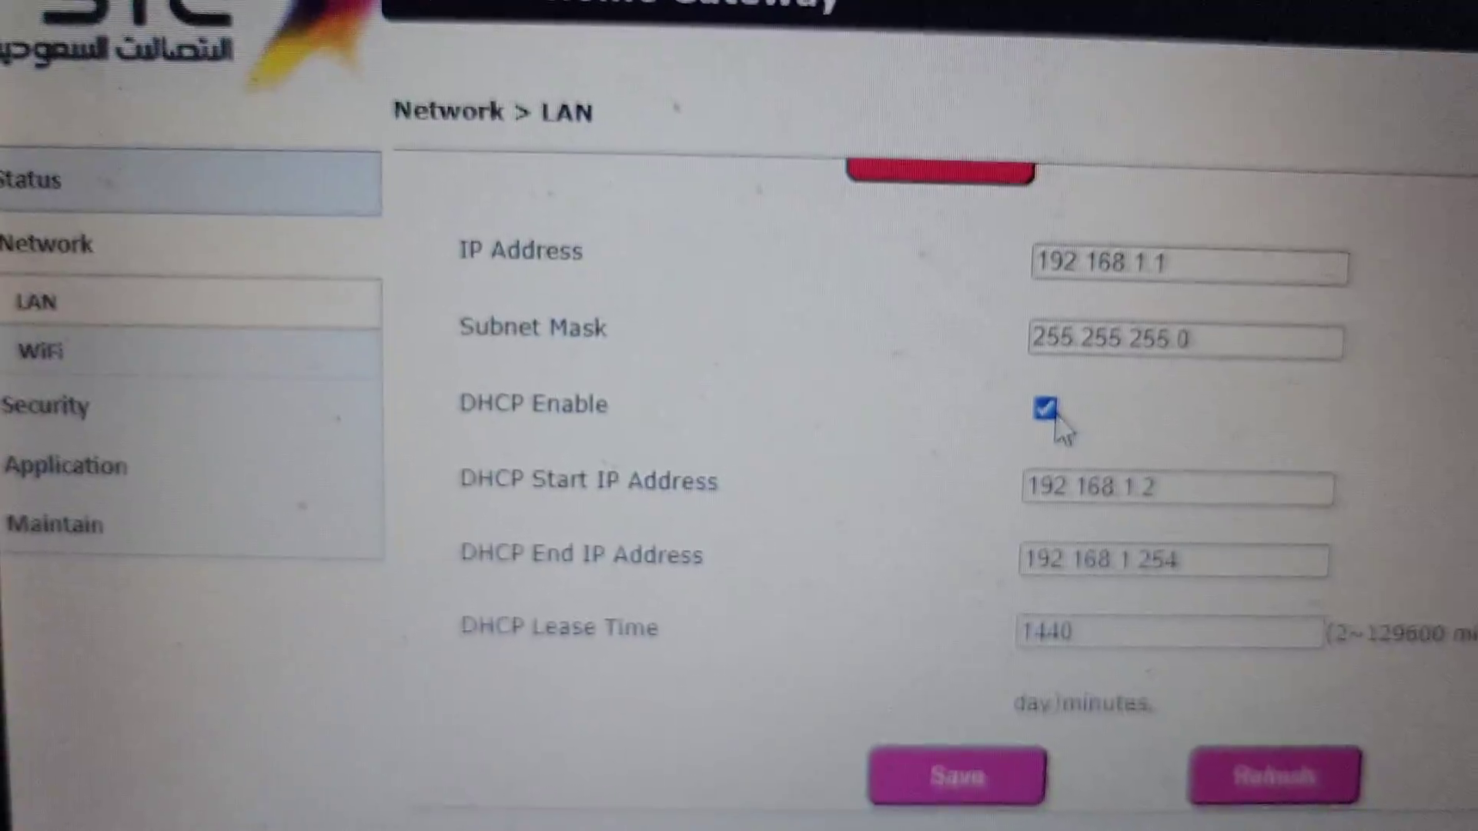
{"action": "left_click", "coordinate": [1031, 409]}
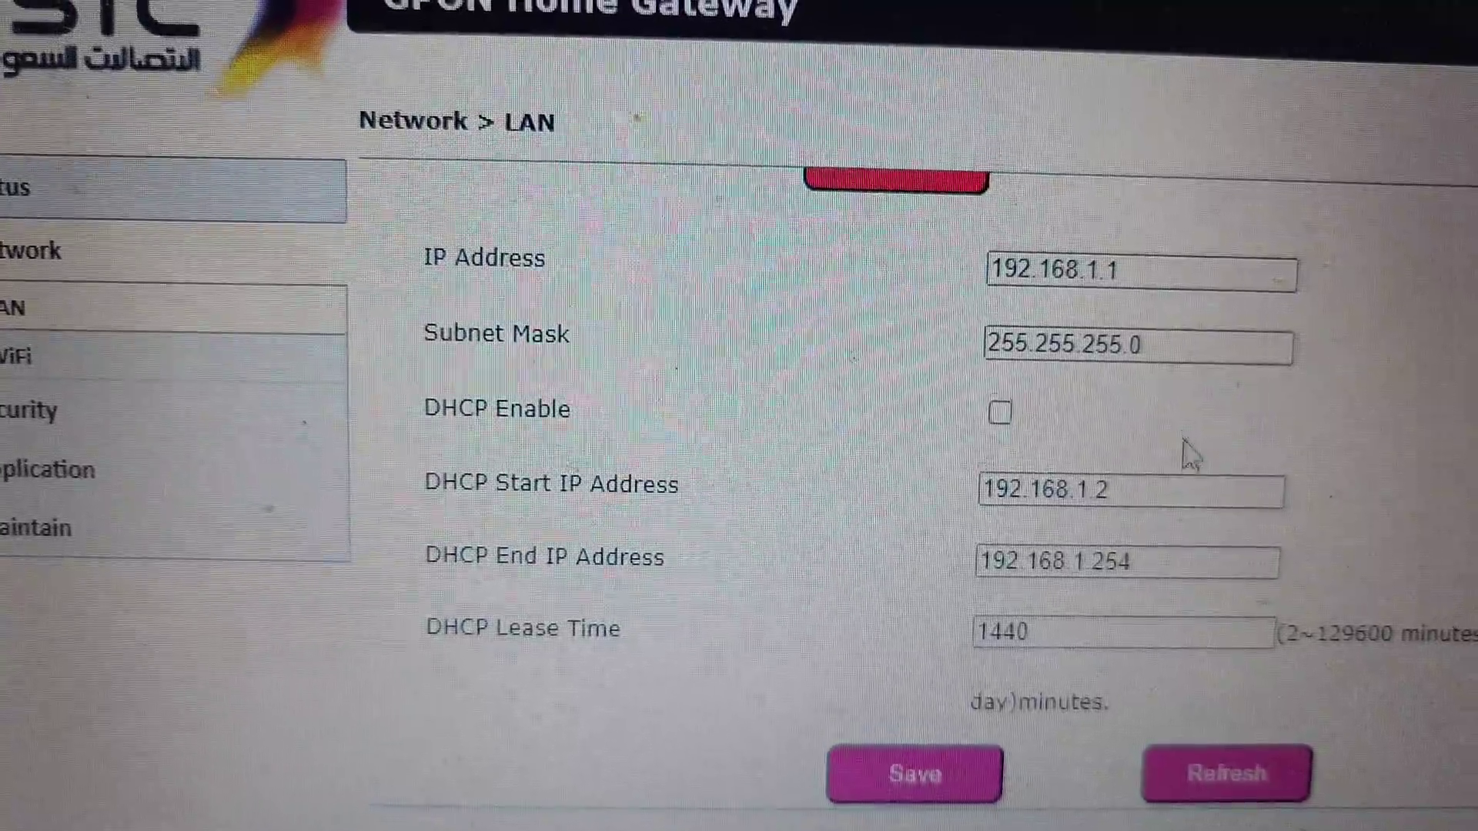
{"action": "left_click", "coordinate": [1144, 483]}
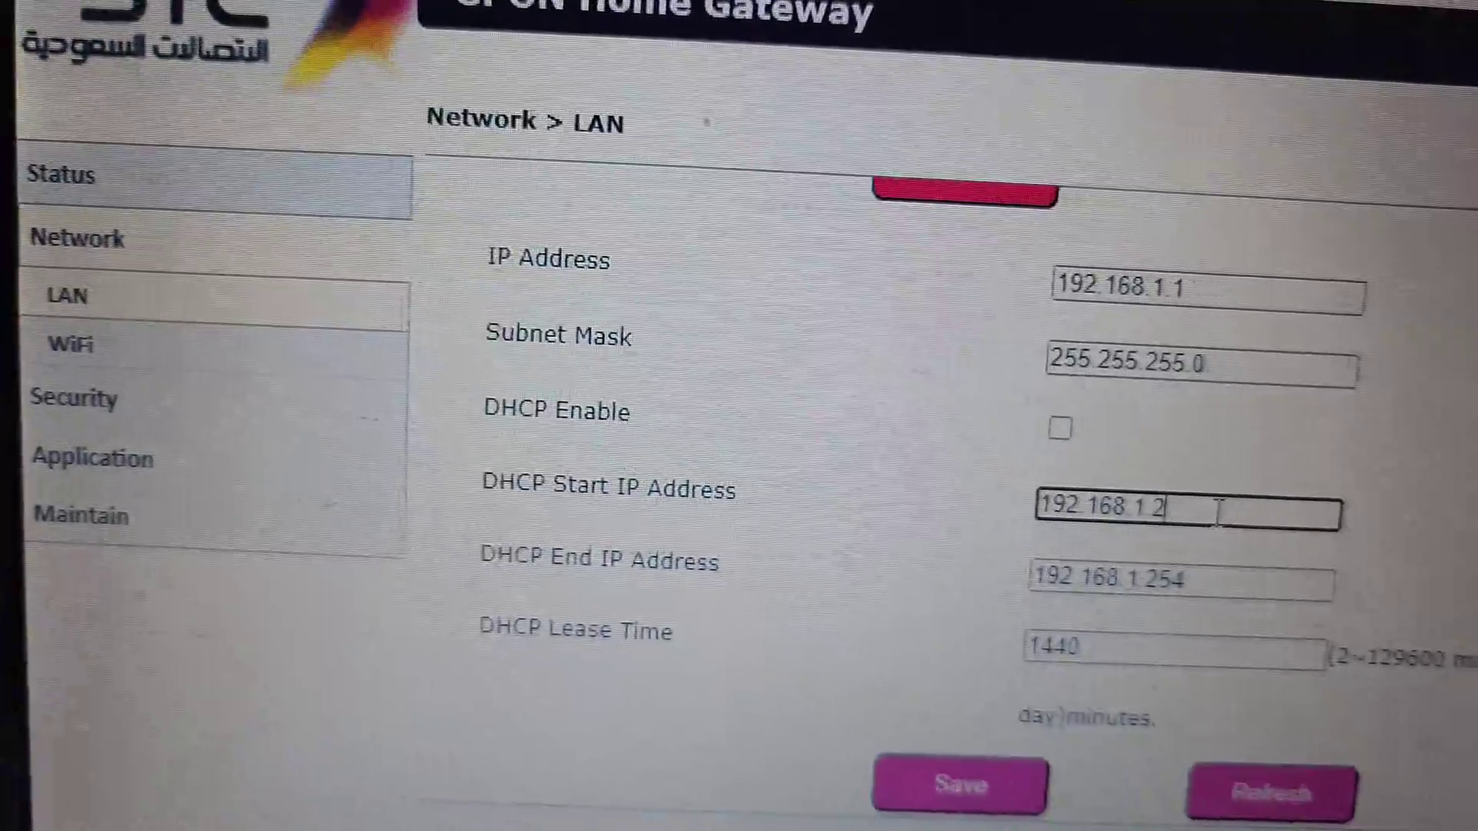
{"action": "key", "text": "BackSpace"}
{"action": "key", "text": "BackSpace"}
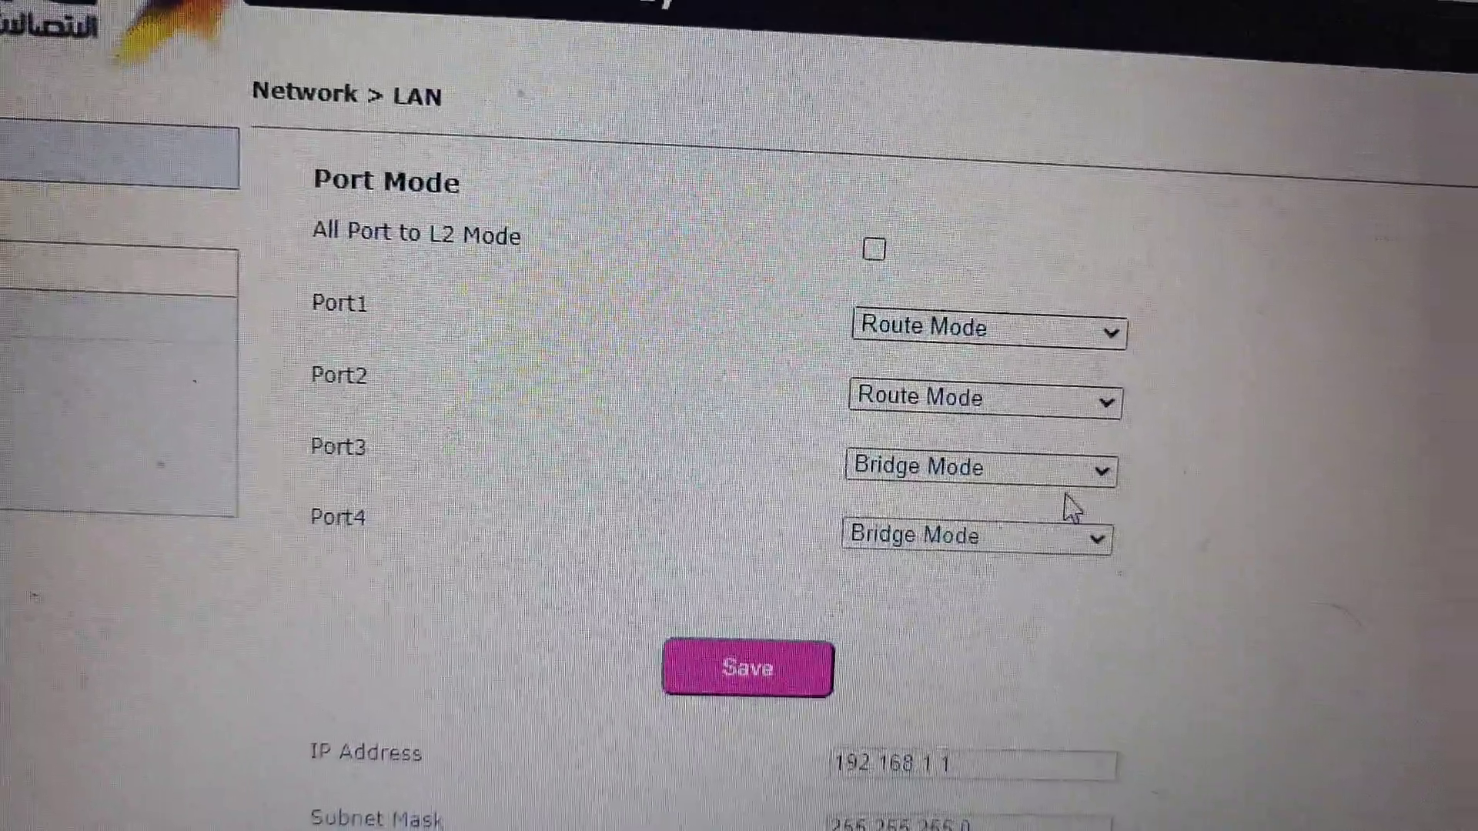
{"action": "left_click", "coordinate": [1125, 466]}
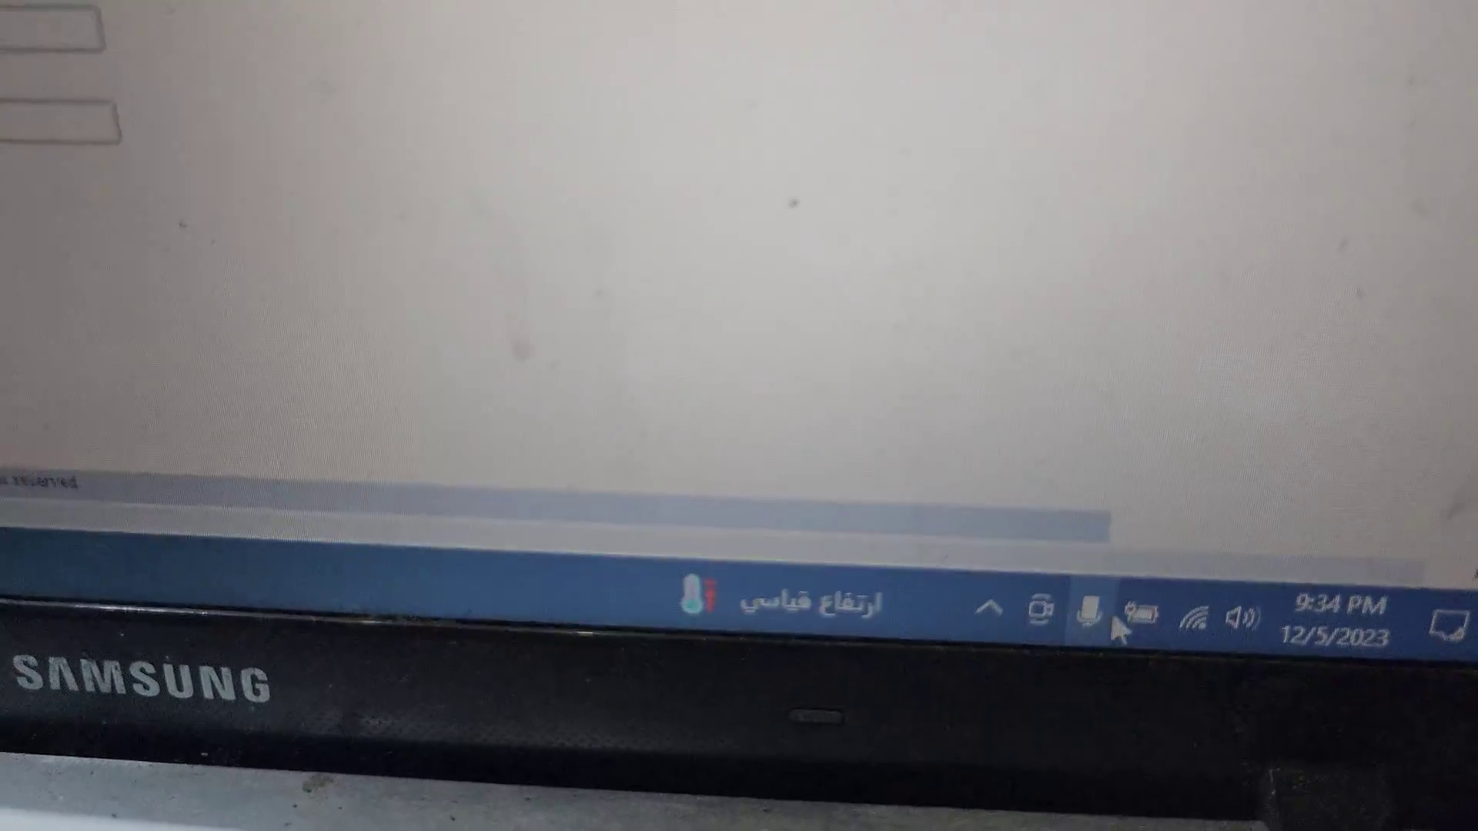
Check the Wi-Fi network list, then load google.com in a new Chrome tab.
{"action": "left_click", "coordinate": [1189, 624]}
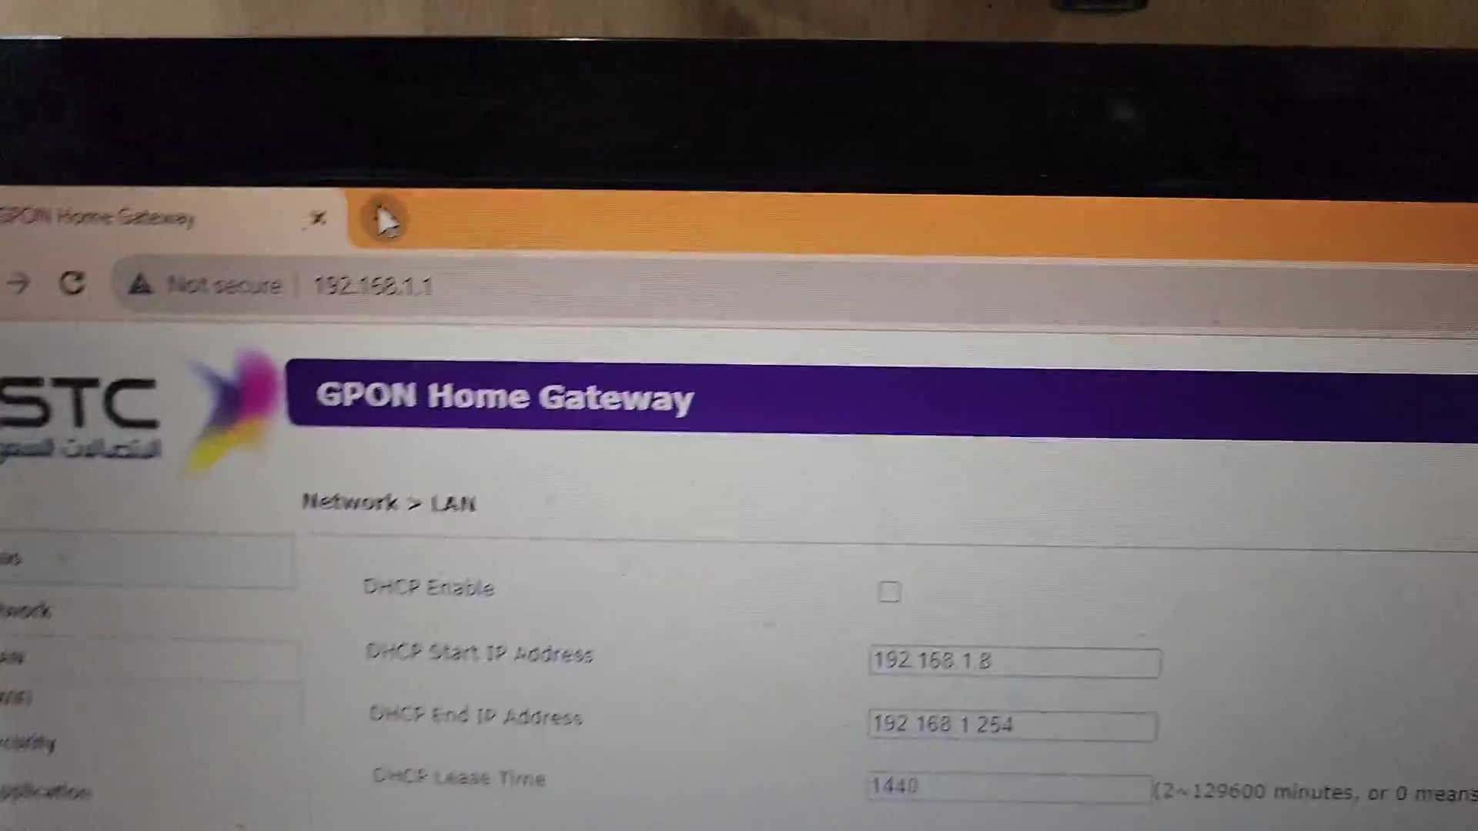
{"action": "left_click", "coordinate": [485, 167]}
{"action": "left_click", "coordinate": [491, 174]}
{"action": "type", "text": "g"}
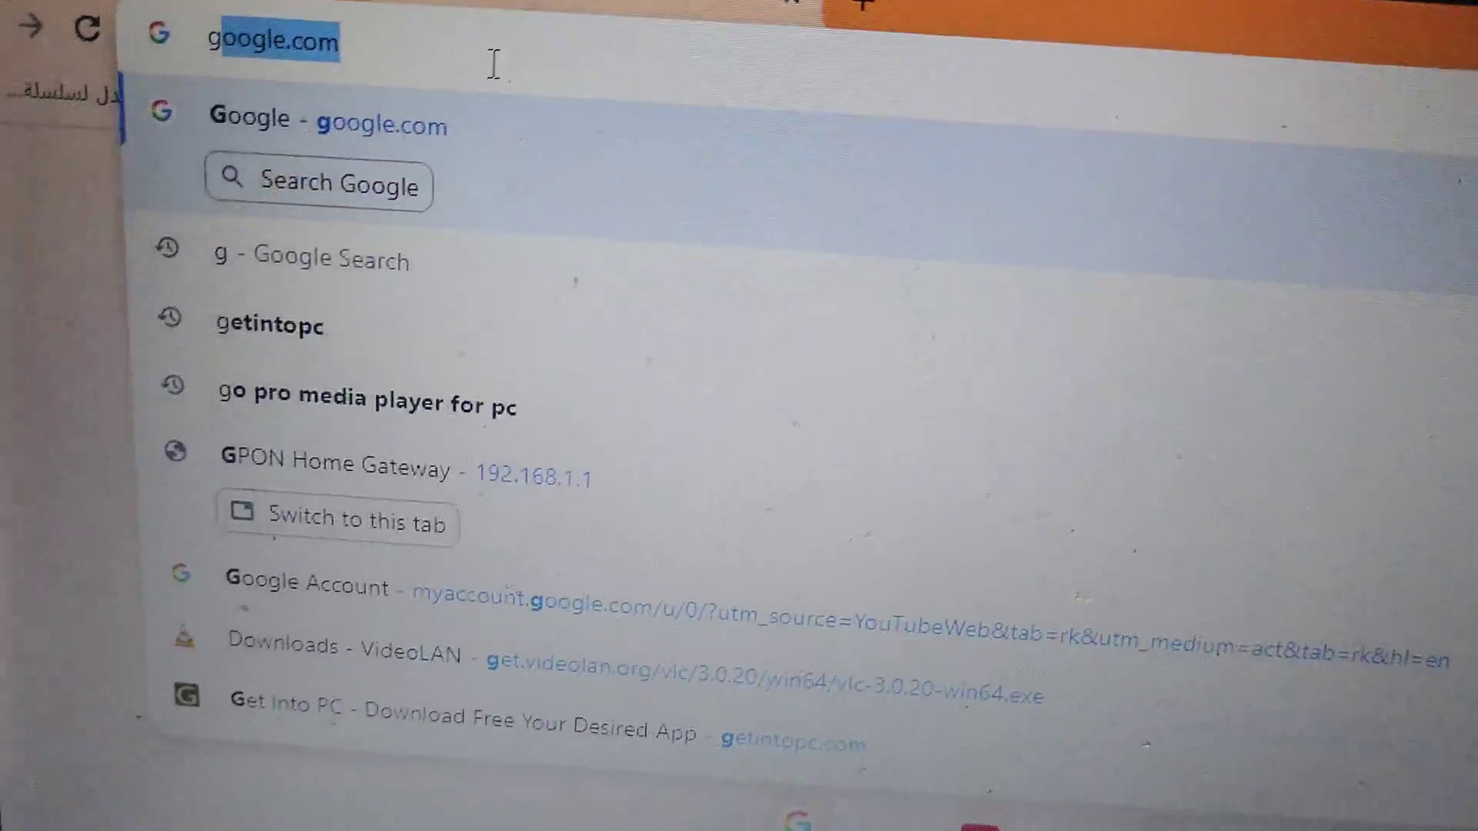
{"action": "key", "text": "Return"}
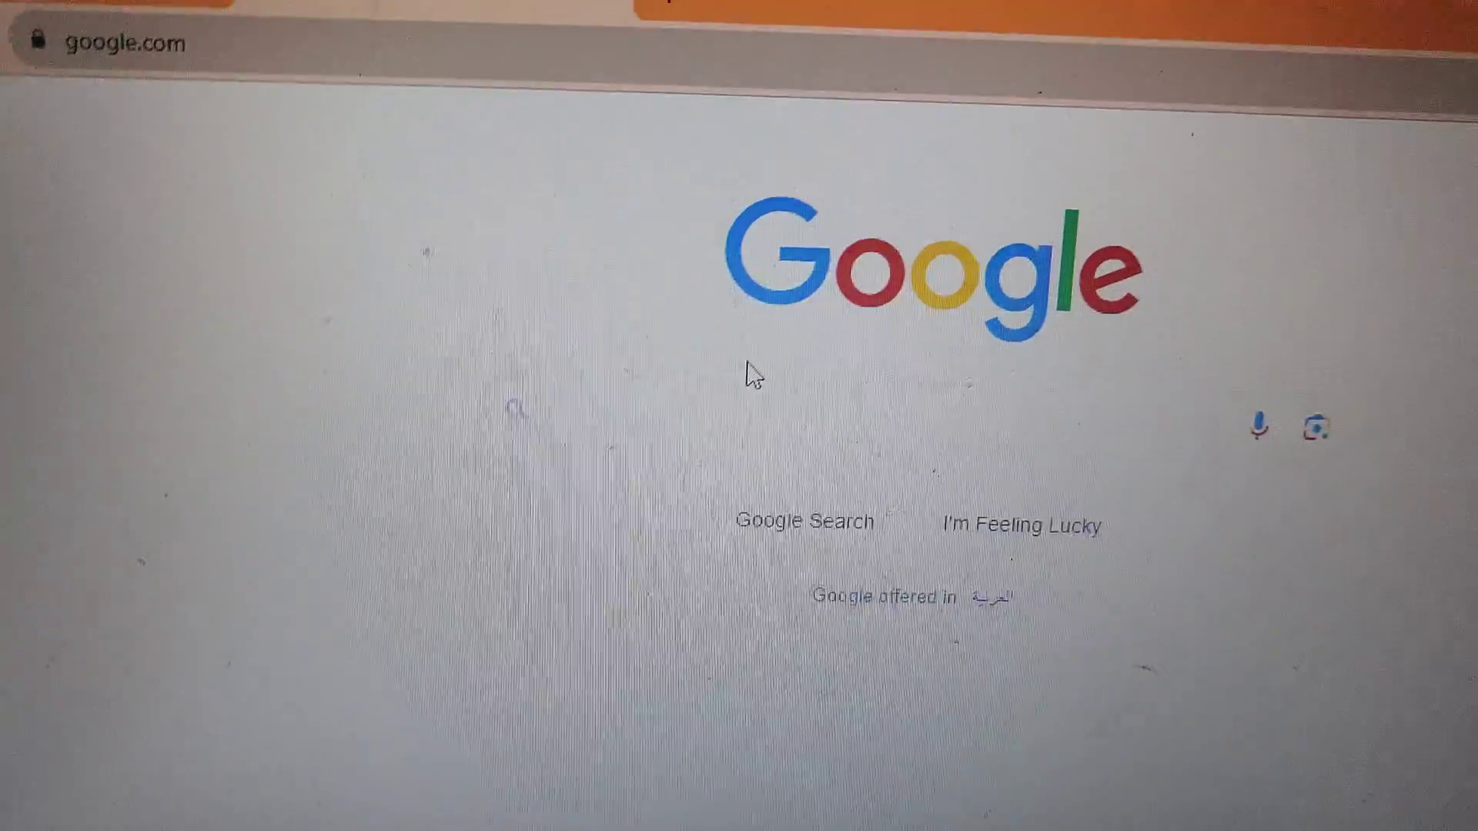
{"action": "type", "text": "speed"}
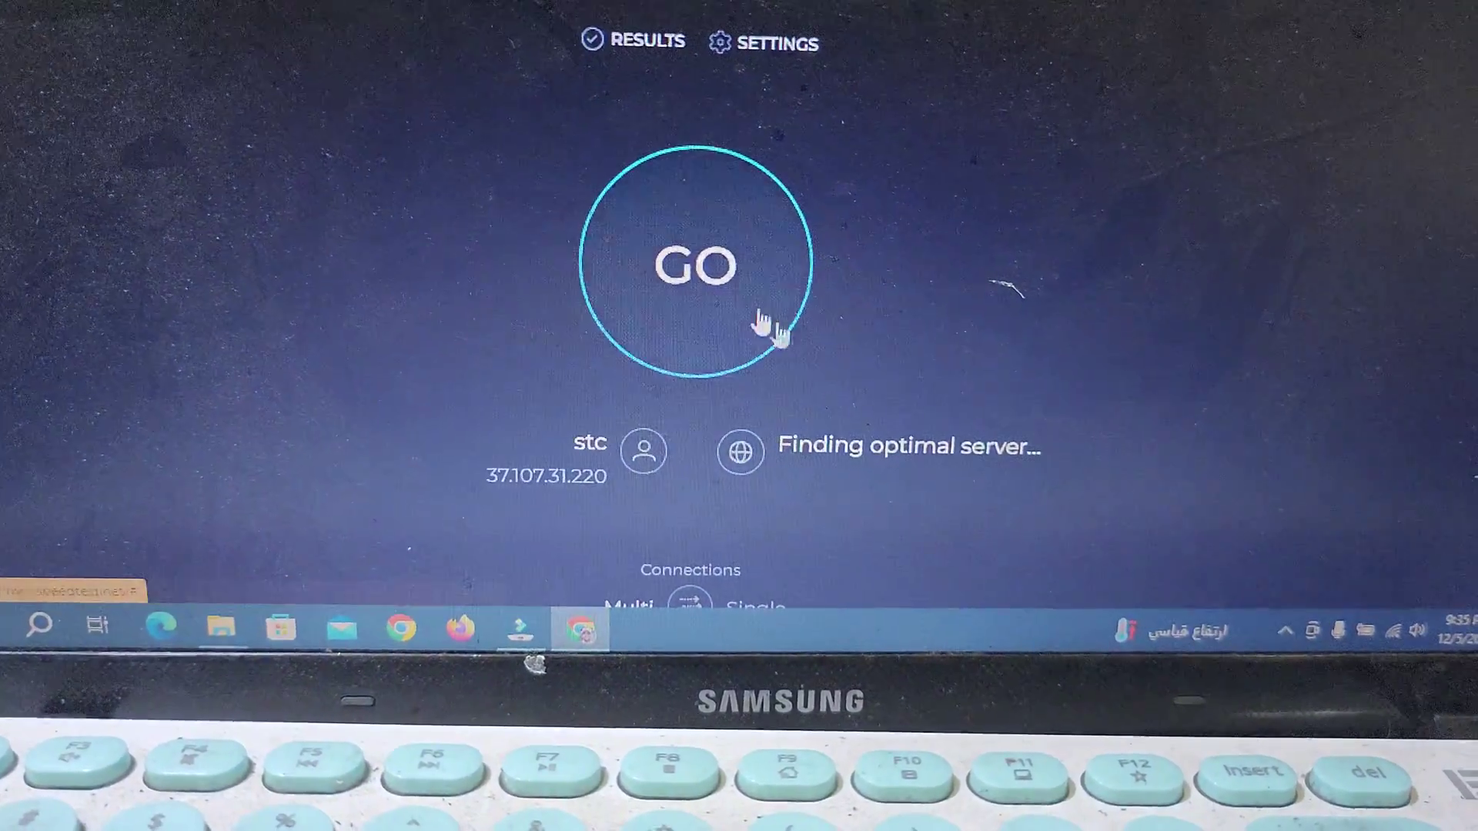
Start the Speedtest by Ookla measurement with the GO button.
{"action": "left_click", "coordinate": [748, 317]}
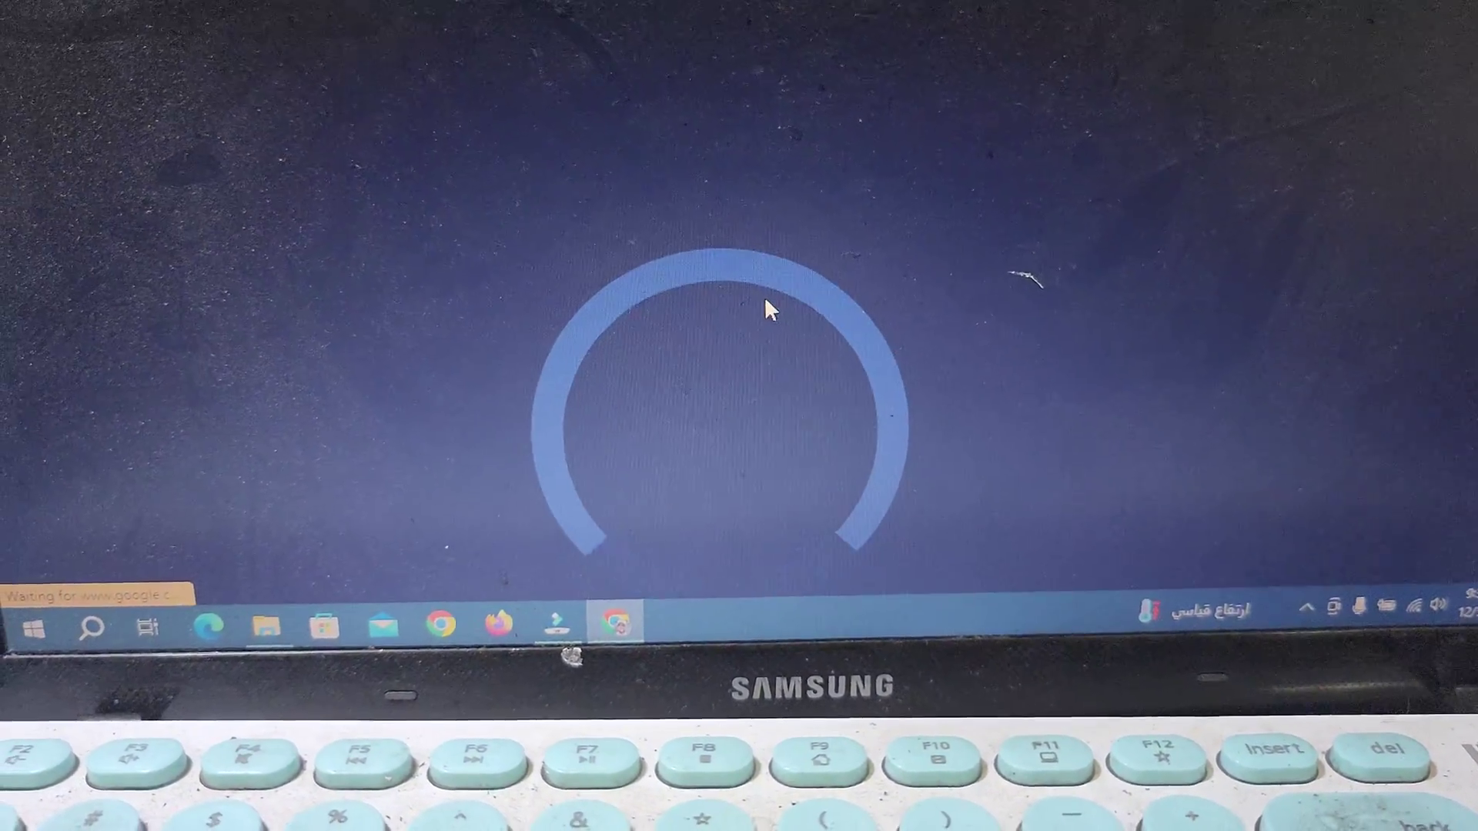